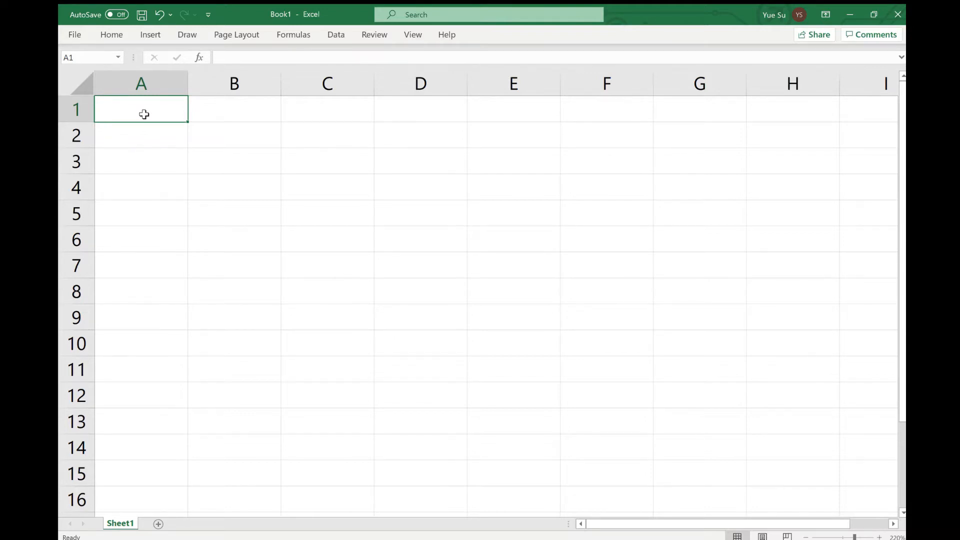
Enter the title "1225 Lab" in A1 and "Problem 1: Electric field on a perpendicular bisector of a thin rod" in A2
text(1225 )
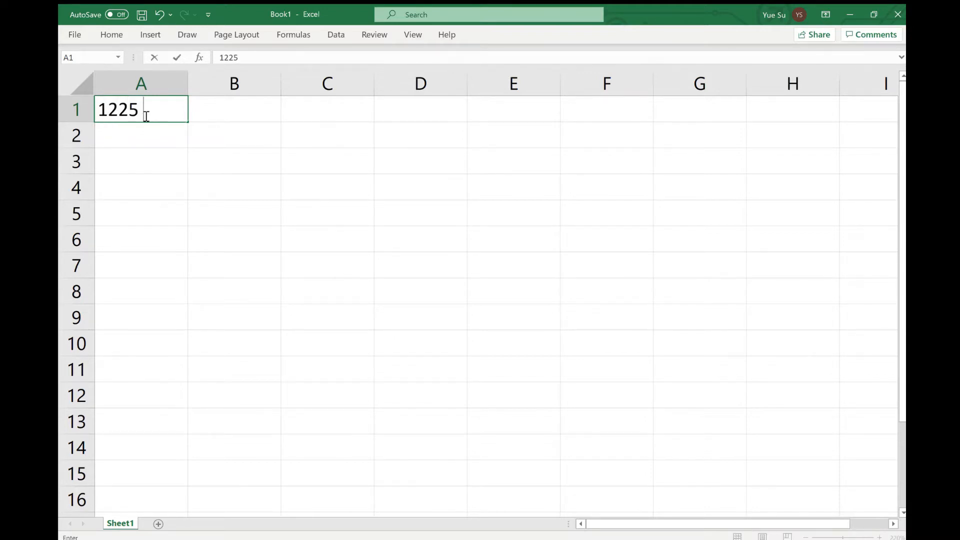
text(Lab)
key(Return)
text(Problem 1: Electric field on a perpendicular bisector of a thin rod)
key(Return)
key(Return)
Add the column headings Quantity, symbol, value and Unit across A4 to D4, leaving row 3 blank
text(Q)
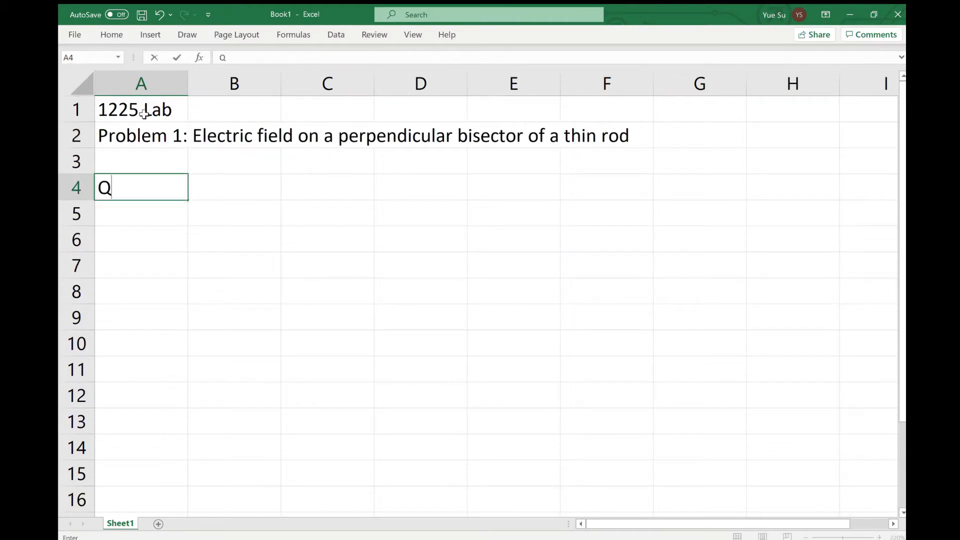
text(uantity)
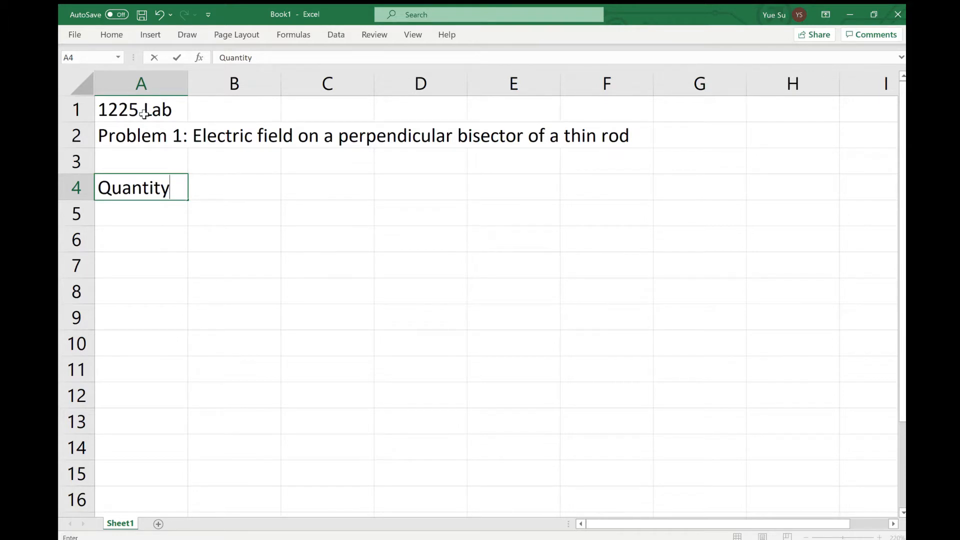
key(Tab)
text(symbol)
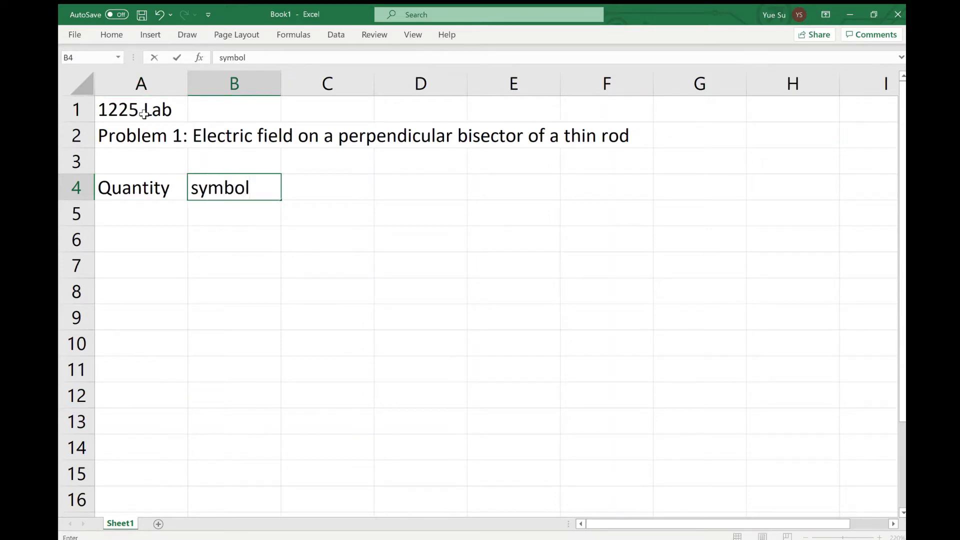
key(Tab)
text(value)
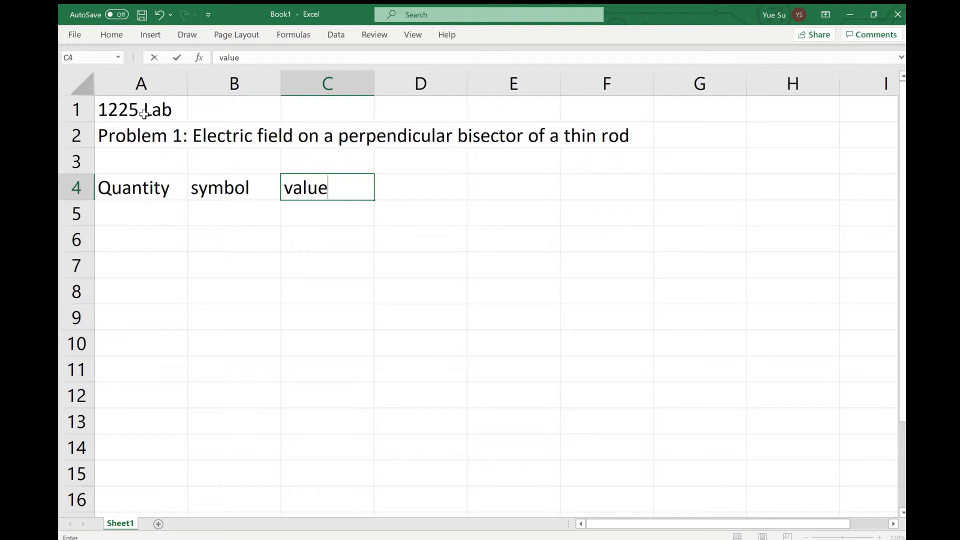
key(Tab)
text(Unit)
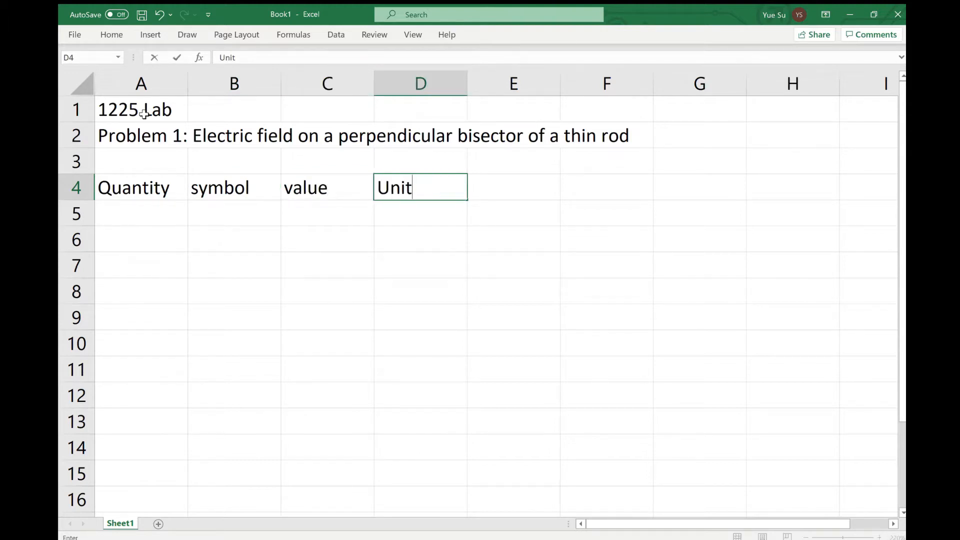
key(Return)
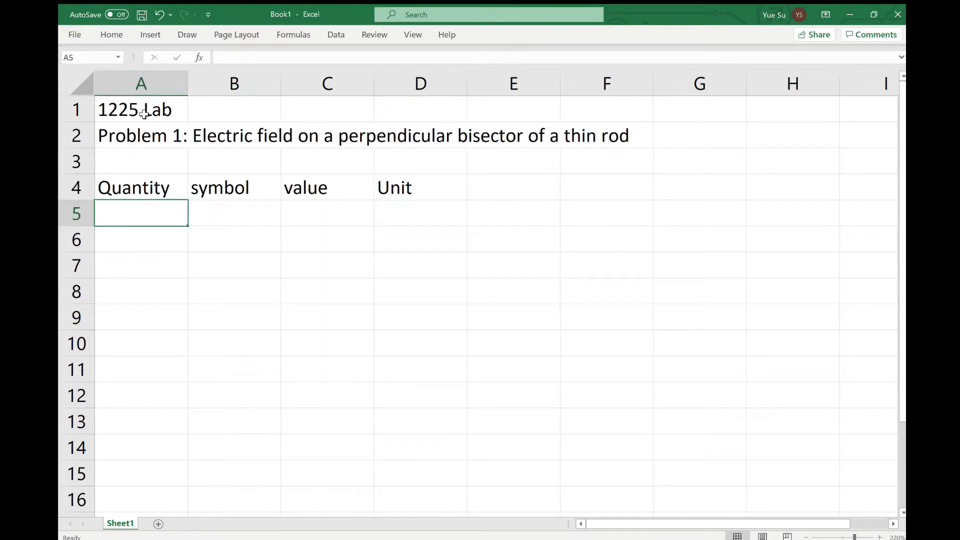
Fill row 5 with the quantity total charge, symbol Q, value 4e-9 and unit C
text(total c)
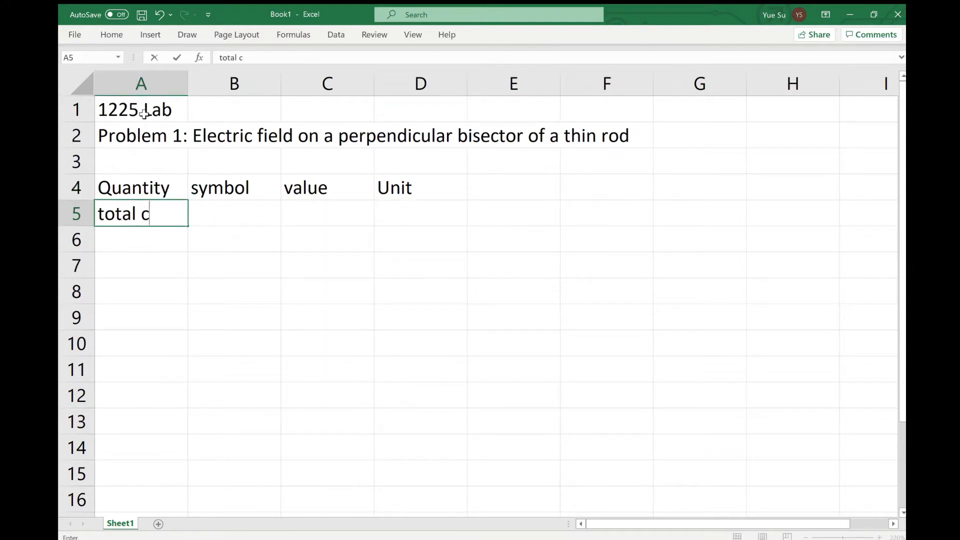
text(harge)
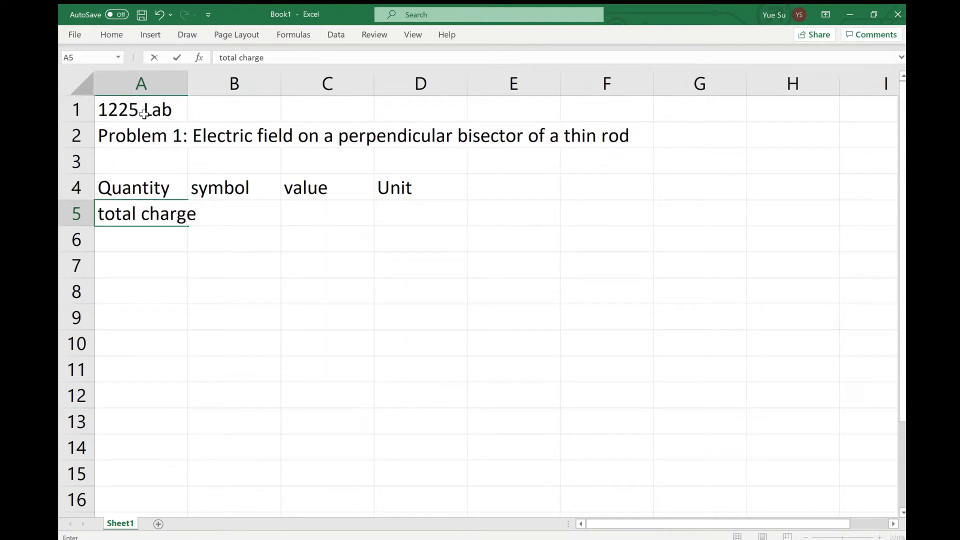
key(Tab)
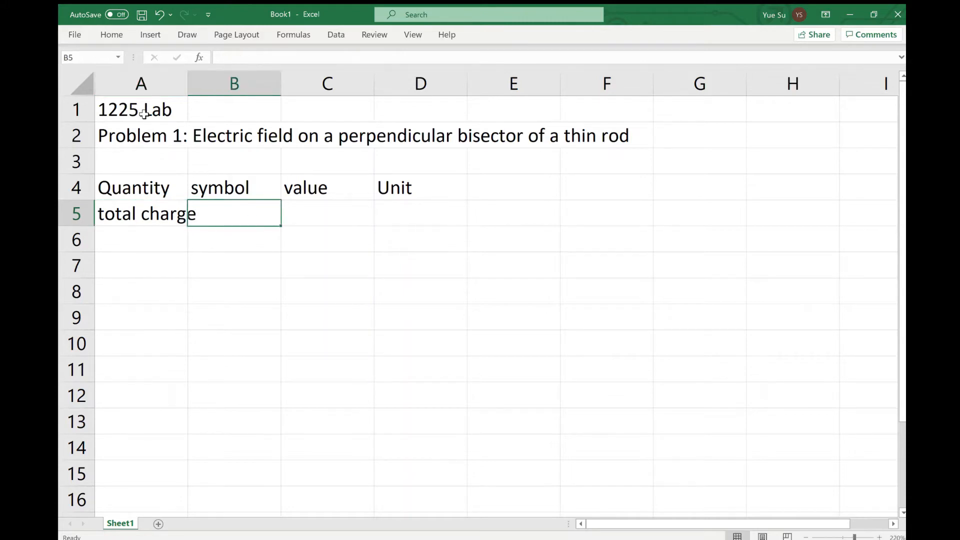
text(Q)
key(Tab)
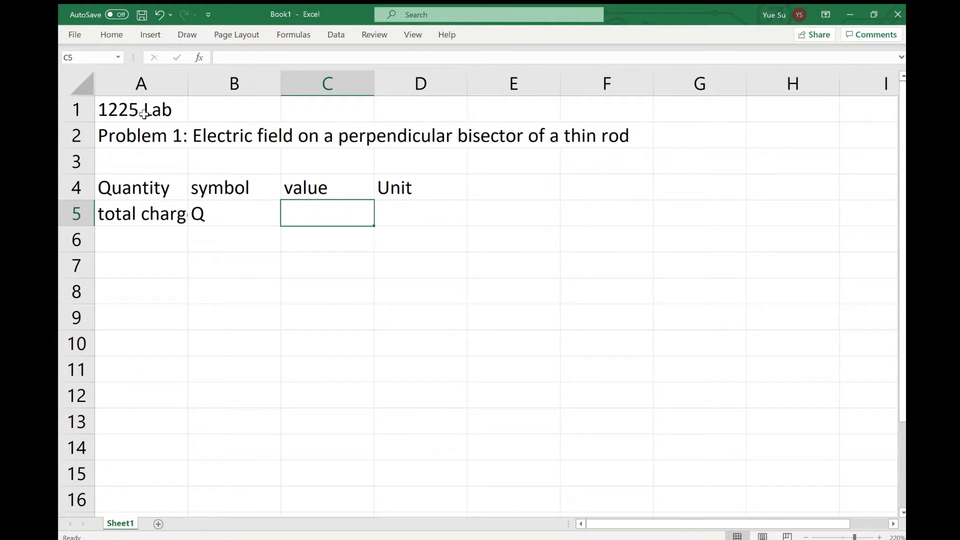
text(4e)
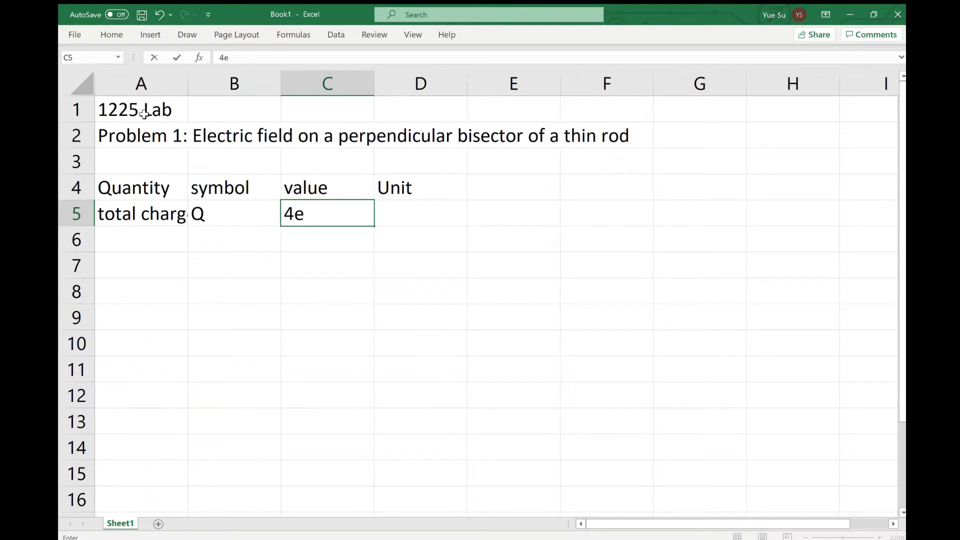
text(-9)
key(Tab)
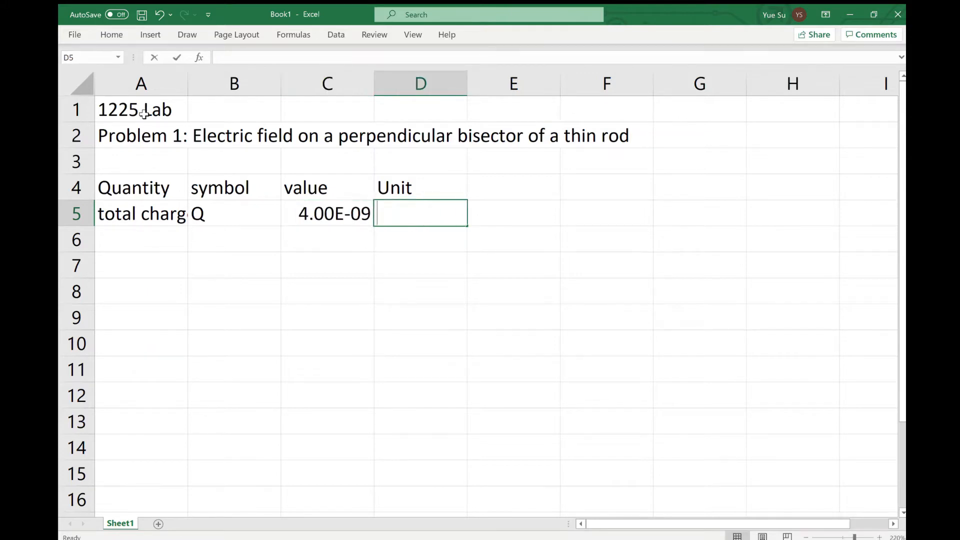
text(C)
key(Return)
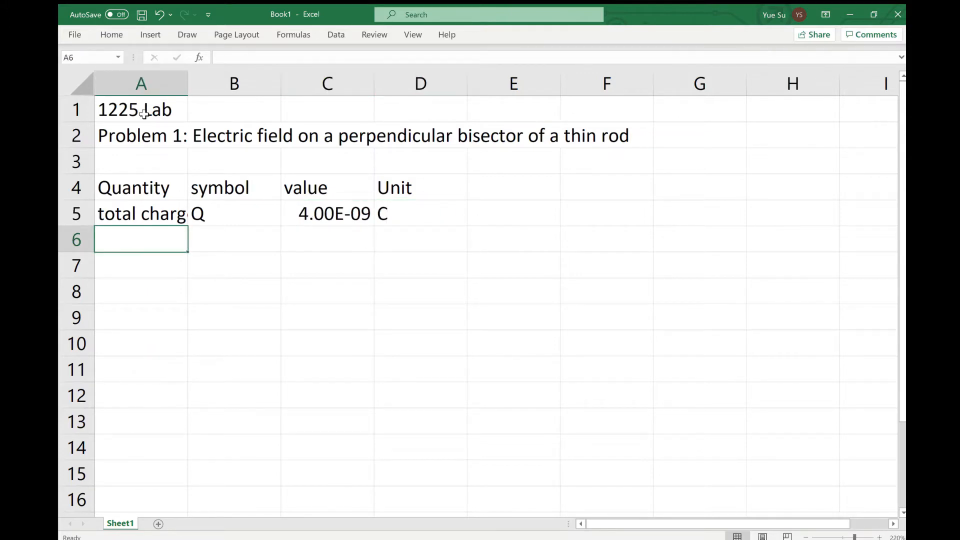
Fill row 6 with the quantity length, symbol L, value 1 and unit m
text(len)
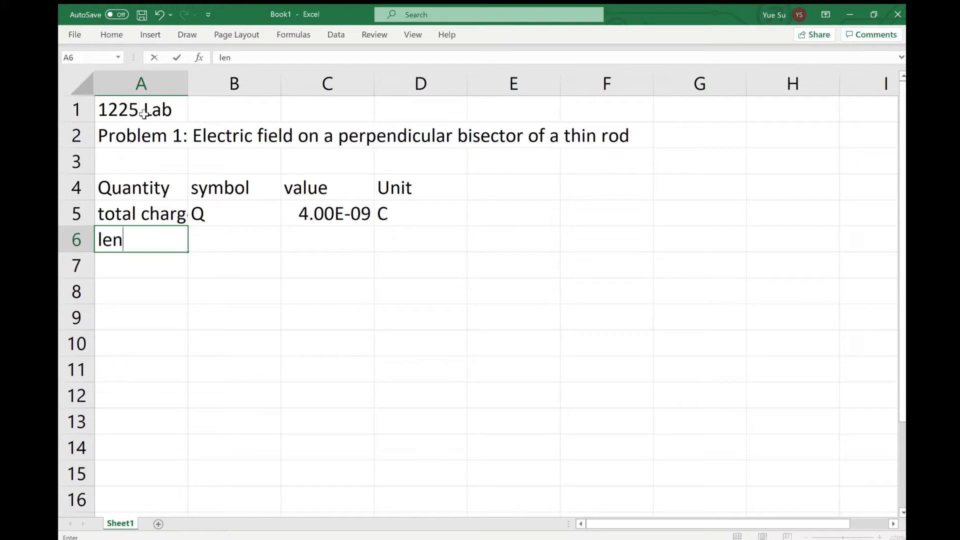
text(gth)
key(Tab)
text(L)
key(Tab)
text(1)
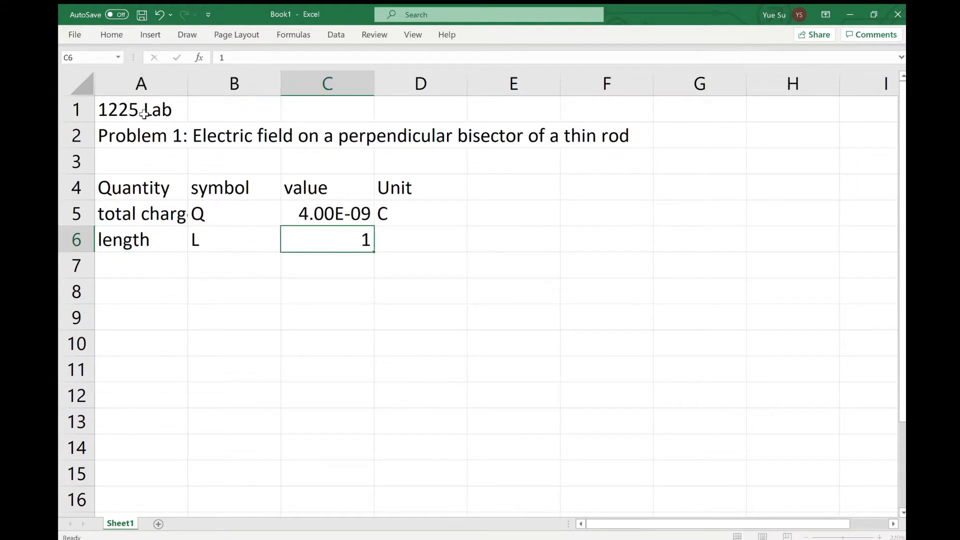
key(Tab)
text(m)
key(Return)
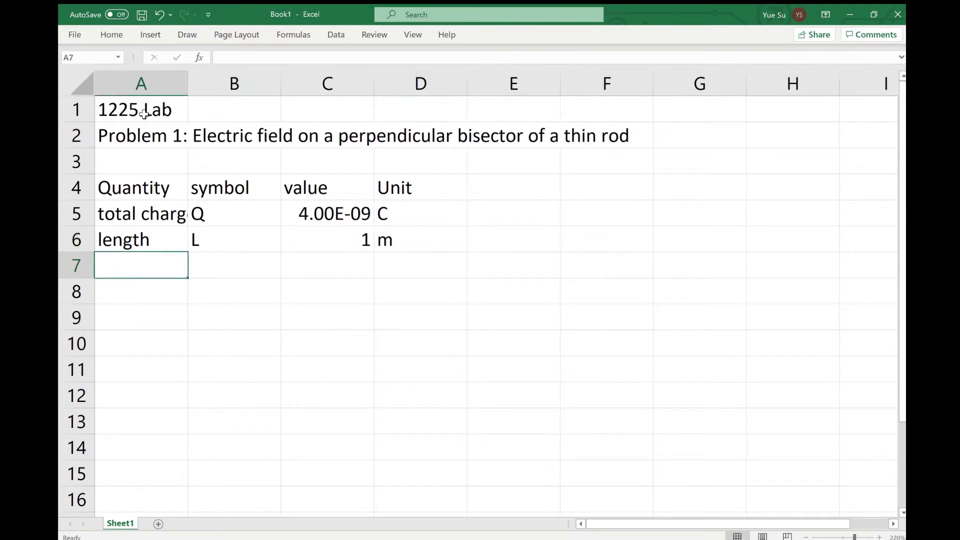
Enter the quantity field point in A7 and its symbol yp in B7, formatting the p as a subscript
text(fie)
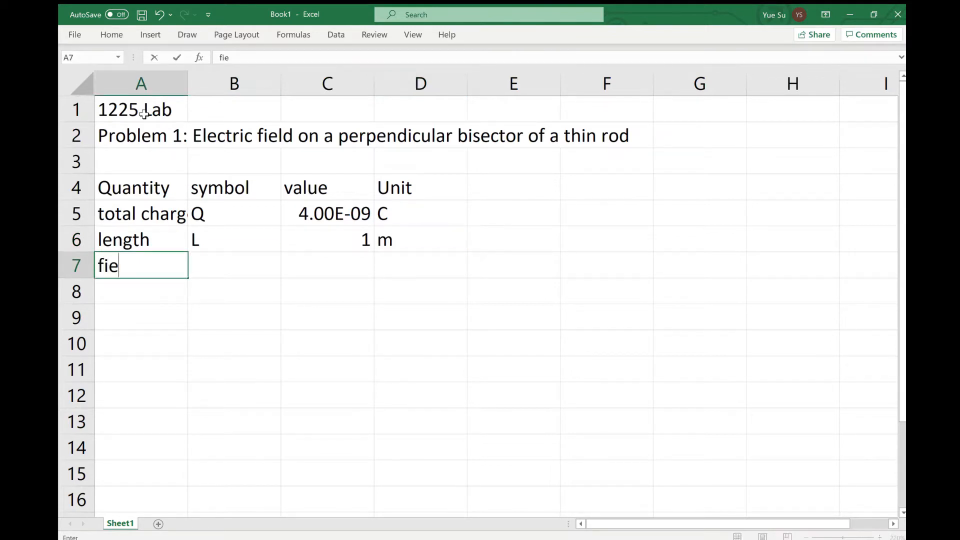
text(ld point)
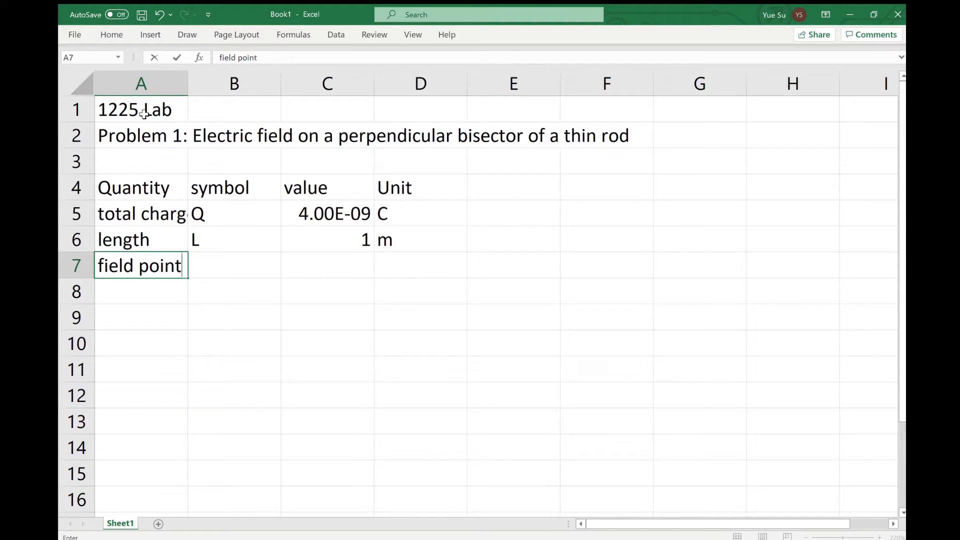
key(Tab)
text(yp)
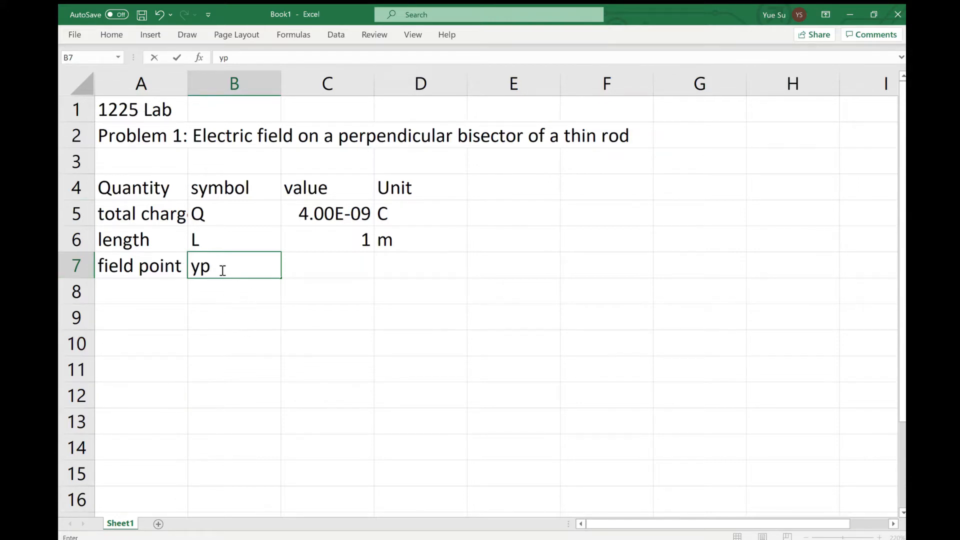
drag(211, 269, 205, 268)
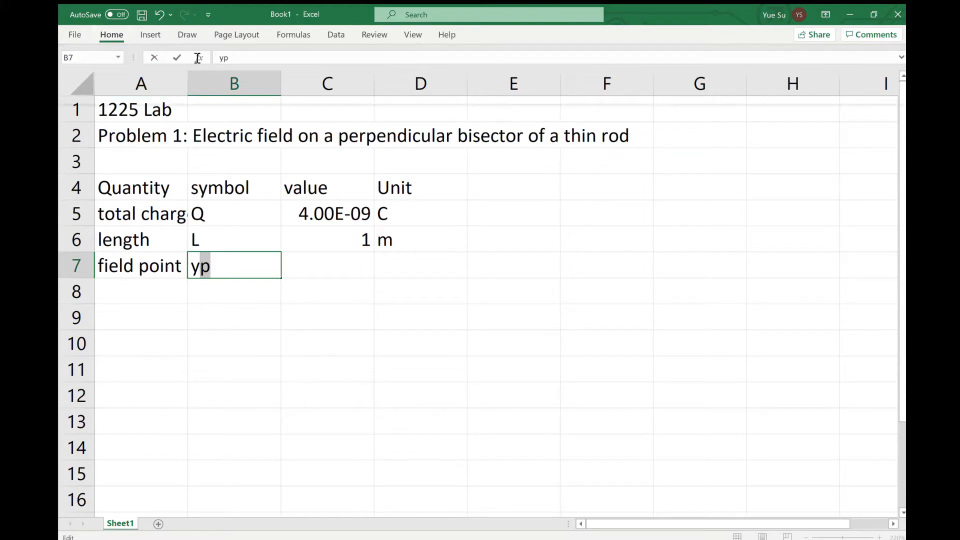
click(247, 94)
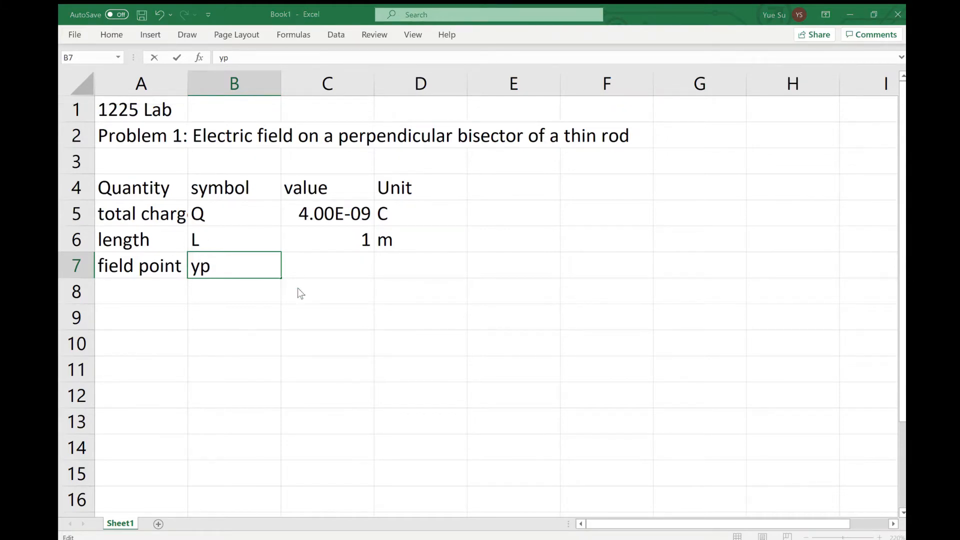
click(301, 333)
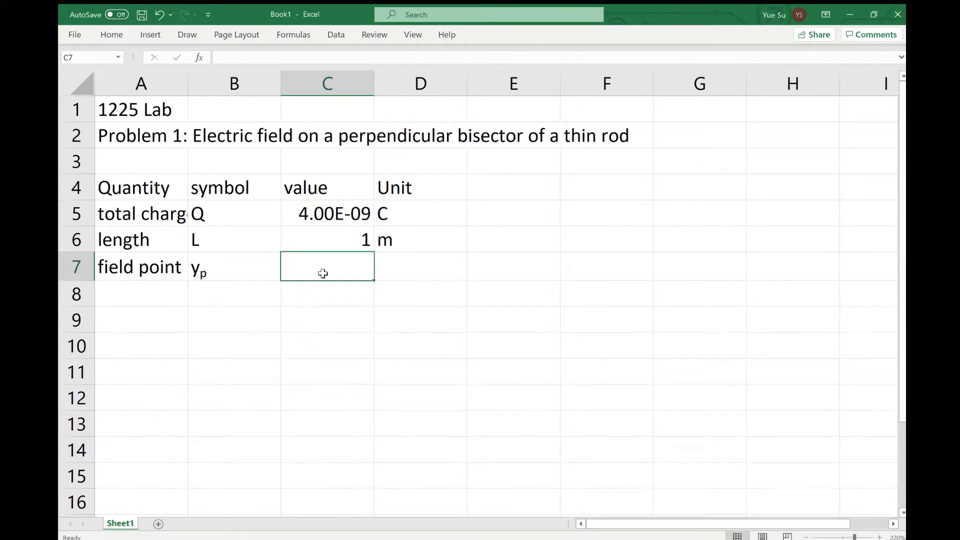
Give the field point a value of 0.25 and the unit m in row 7
text(0.25)
key(Tab)
text(m)
key(Return)
Add rows 8 to 10: number of slices (N, 10), Coulomb constant (k, 8.90E+09, Nm^2/C^2), and length of slice with symbol dx
text(number of slices)
key(Tab)
text(N)
key(Tab)
text(10)
key(Return)
text(Coulomb constant)
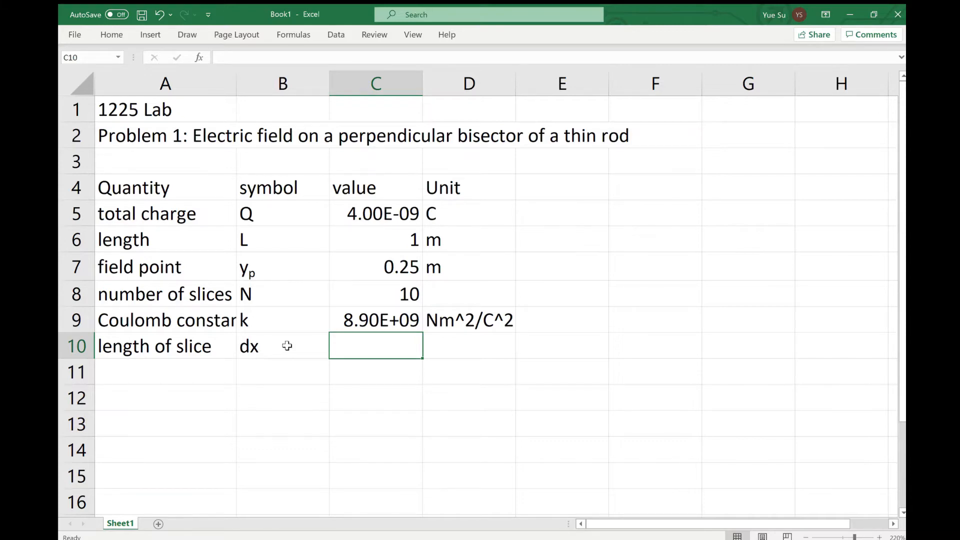
Calculate the length of slice in C10 with the formula =C6/C8 and enter its unit m in D10
text(=)
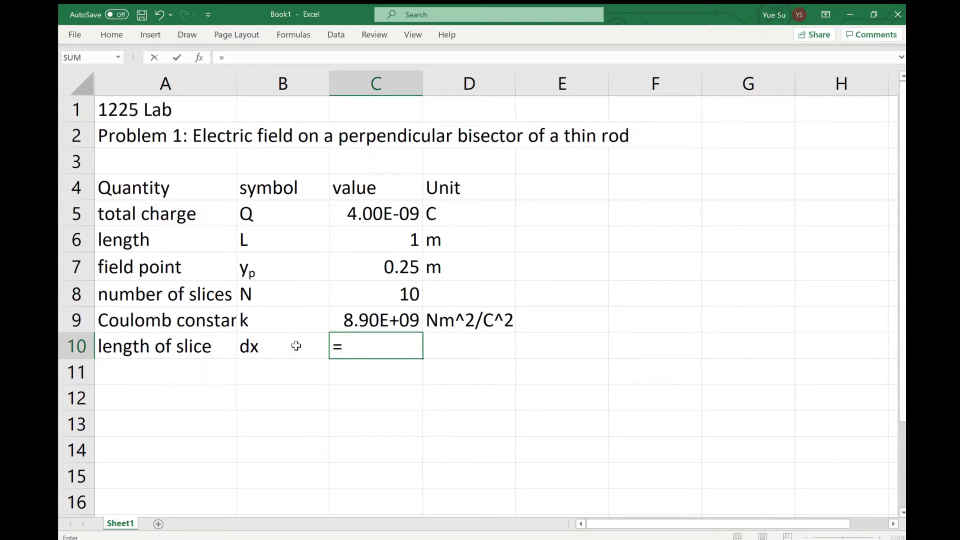
click(380, 247)
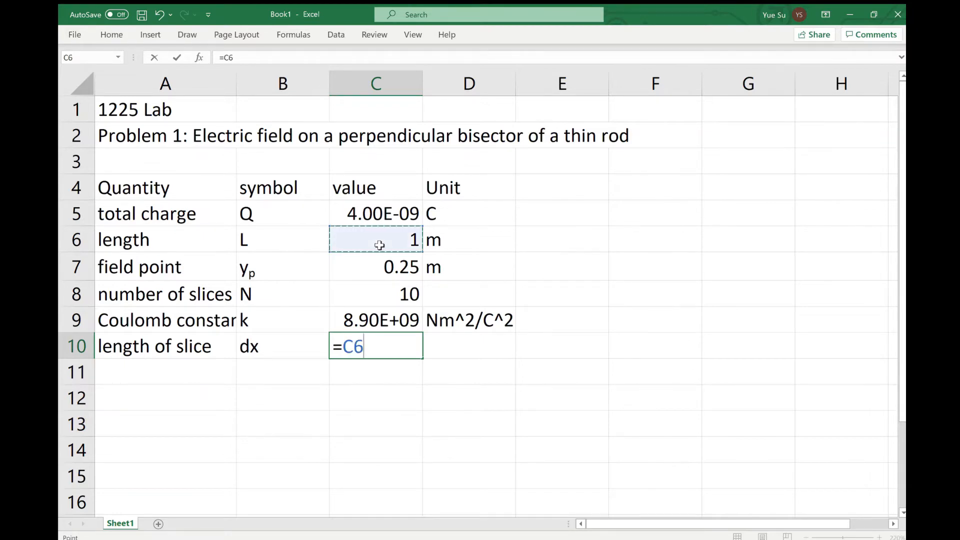
text(/)
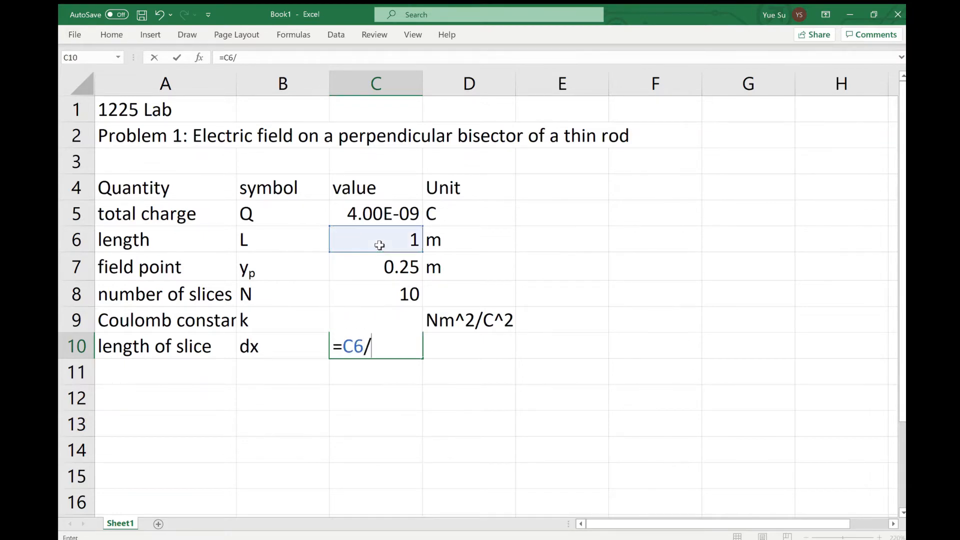
click(378, 296)
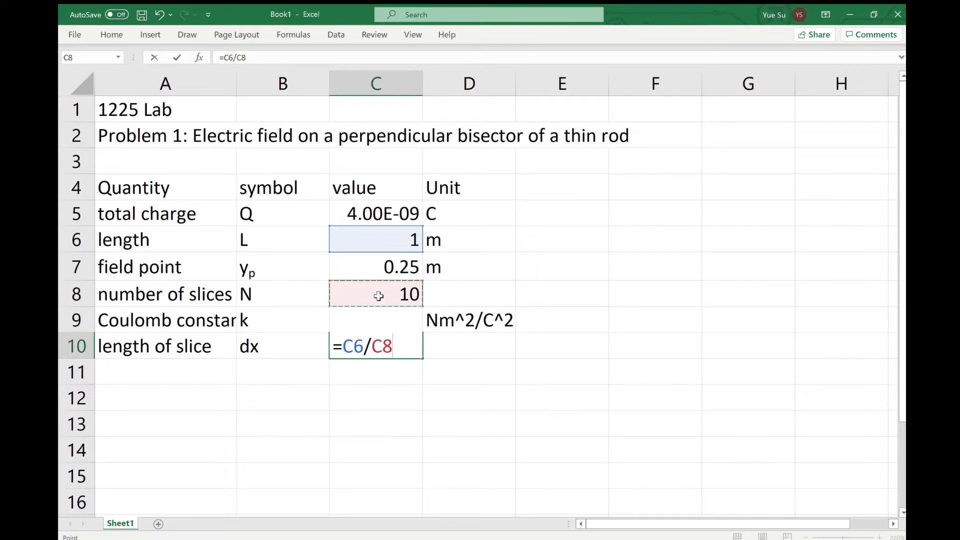
key(ctrl+Return)
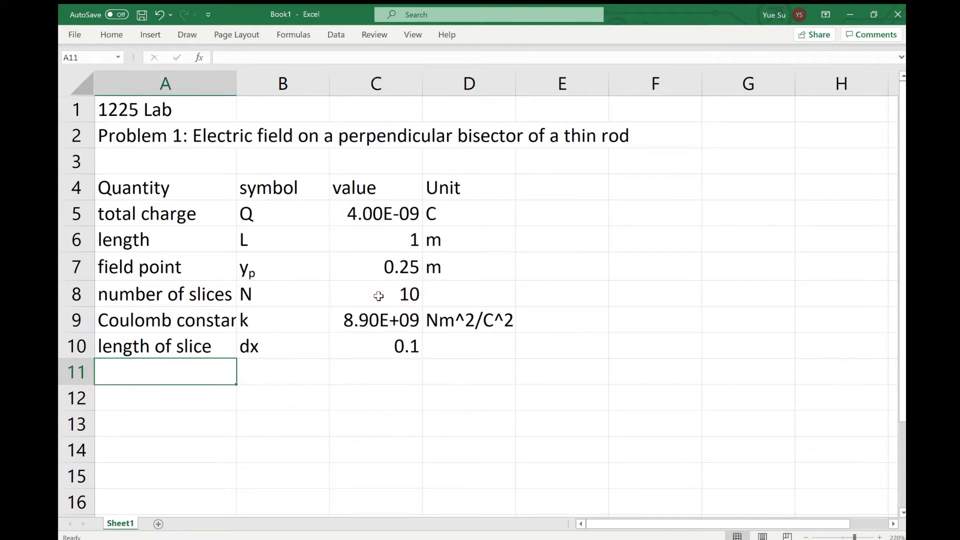
click(480, 343)
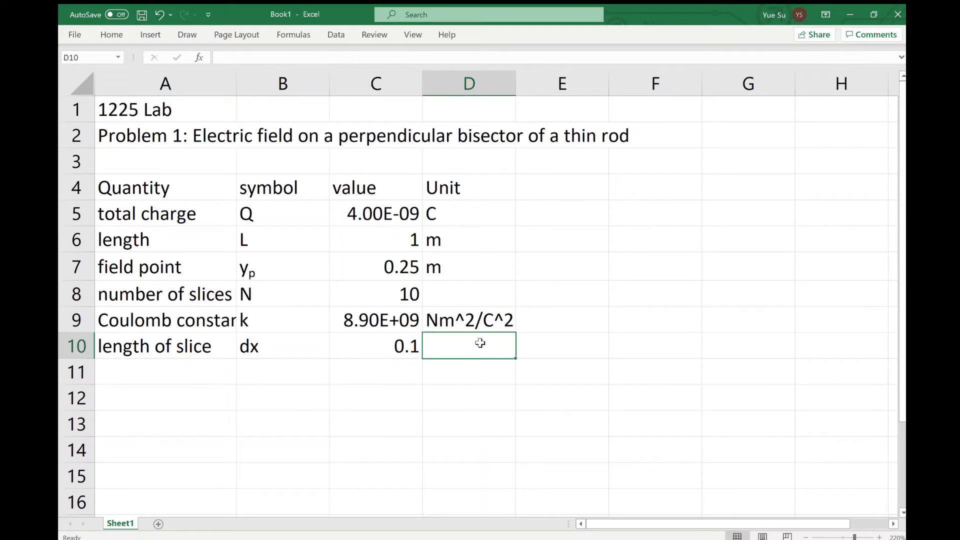
text(m)
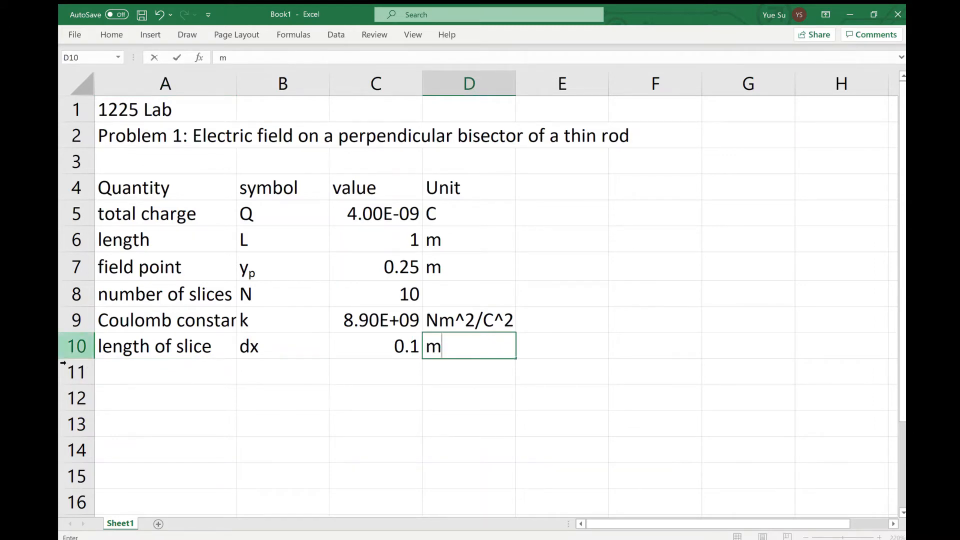
Enter the quantity label position of 1st slice in A11
click(178, 373)
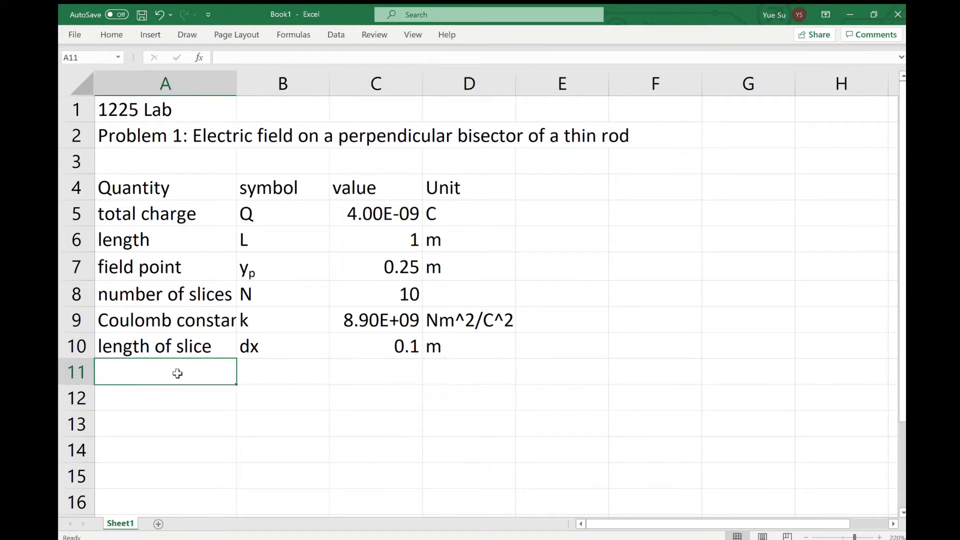
text(position)
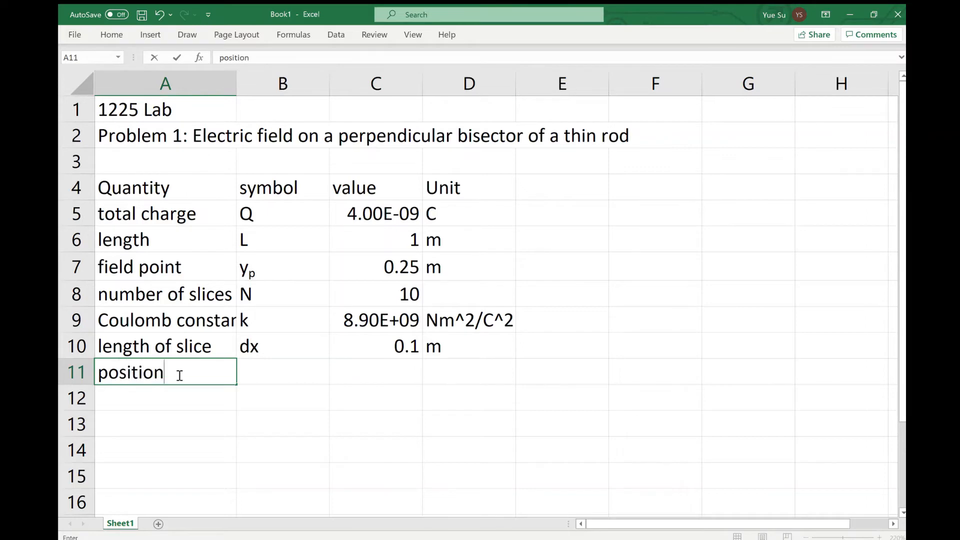
text( of 1st slice)
key(Tab)
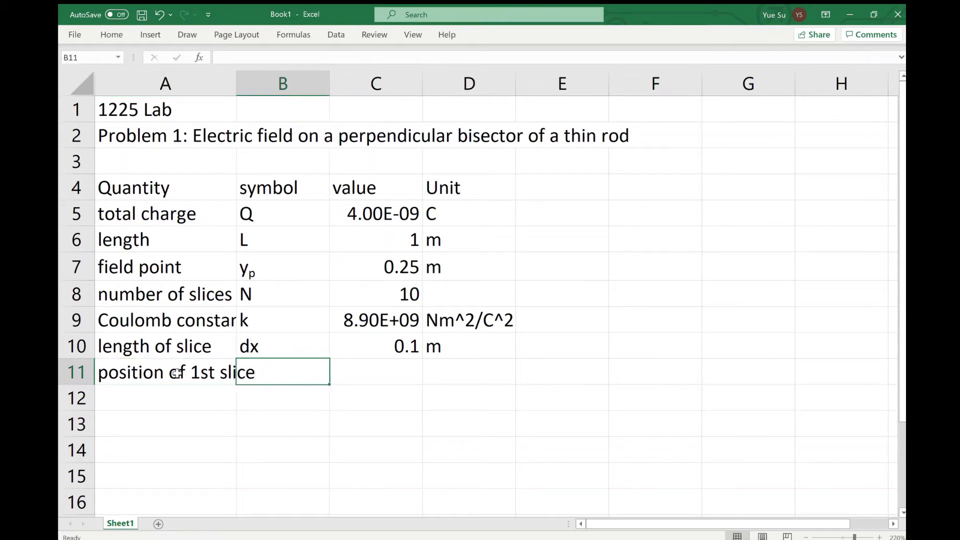
Enter the symbol x0 in B11 with the 0 as a subscript, and widen column A to fit its labels
text(x0)
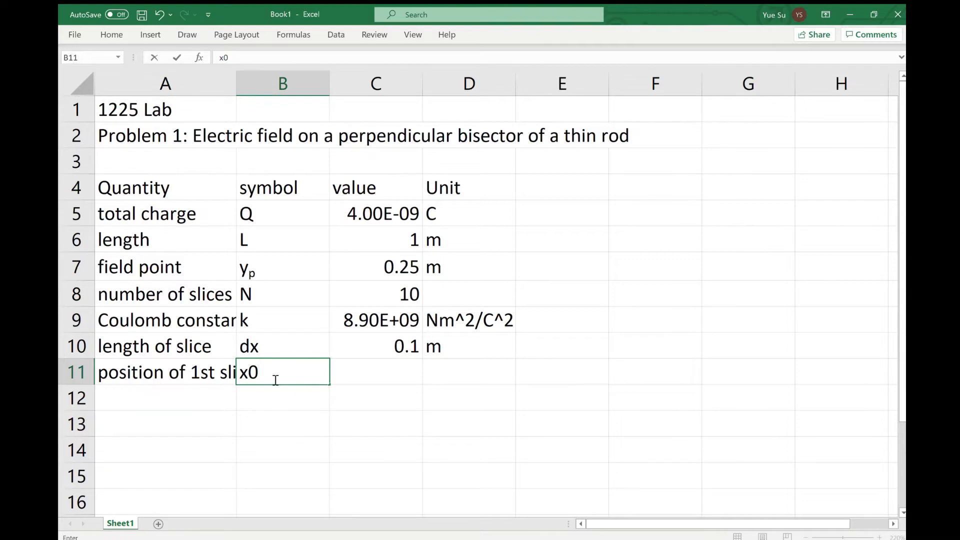
drag(273, 380, 248, 372)
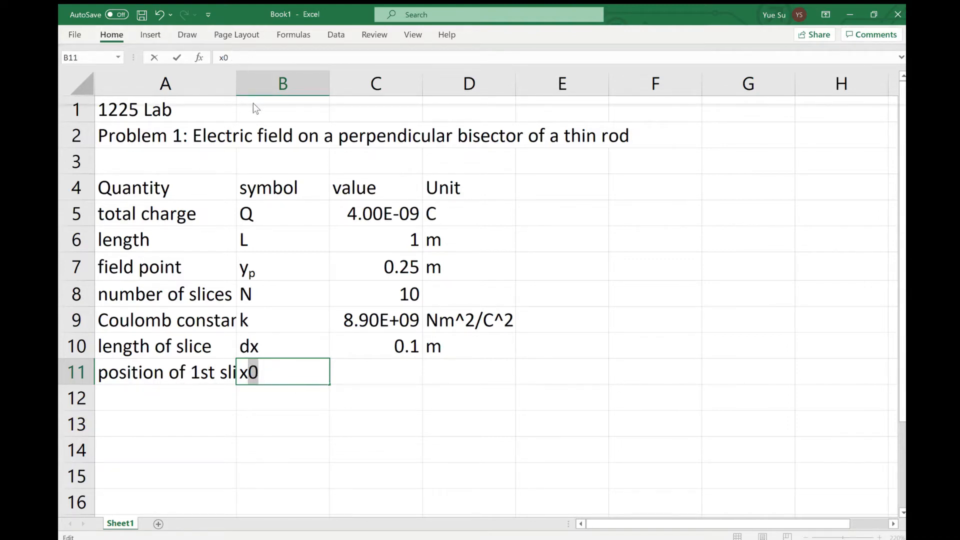
key(Right)
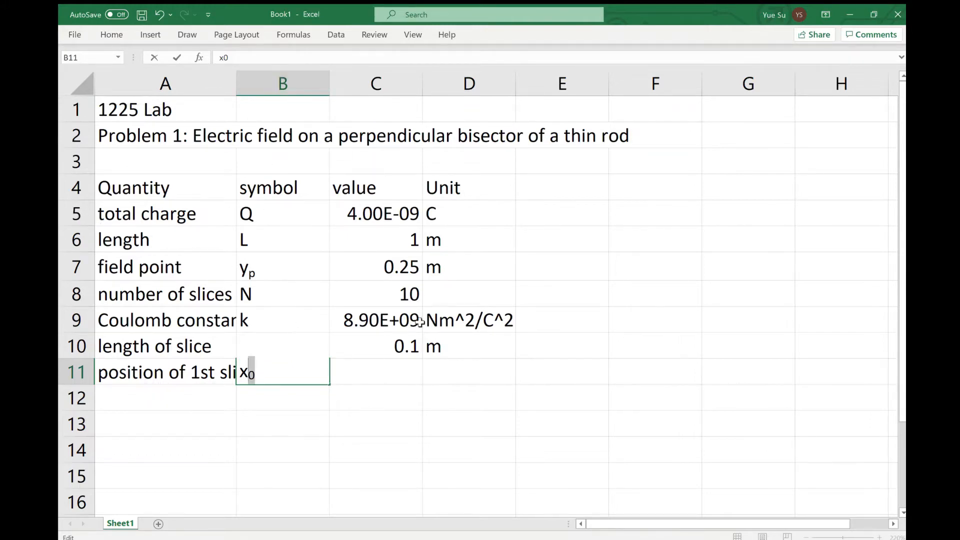
click(379, 377)
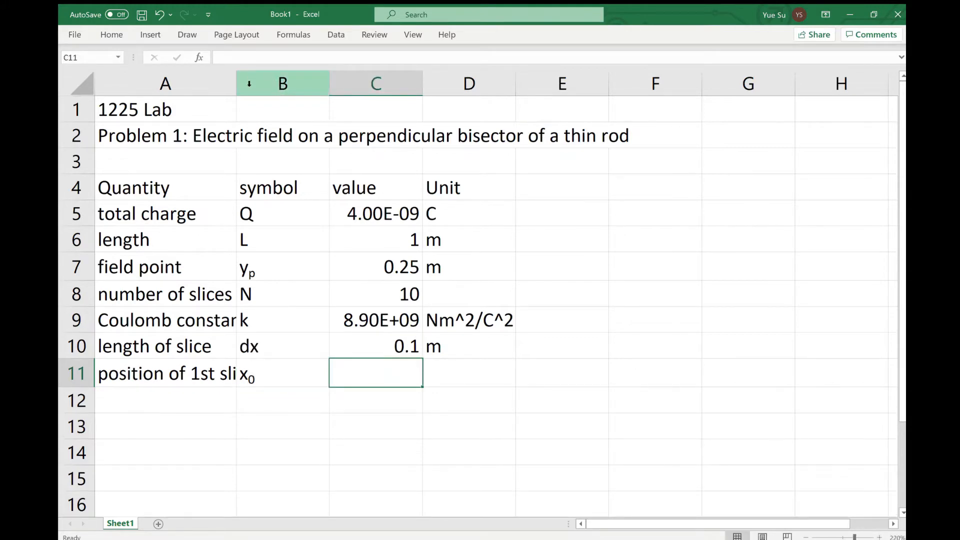
drag(237, 84, 274, 85)
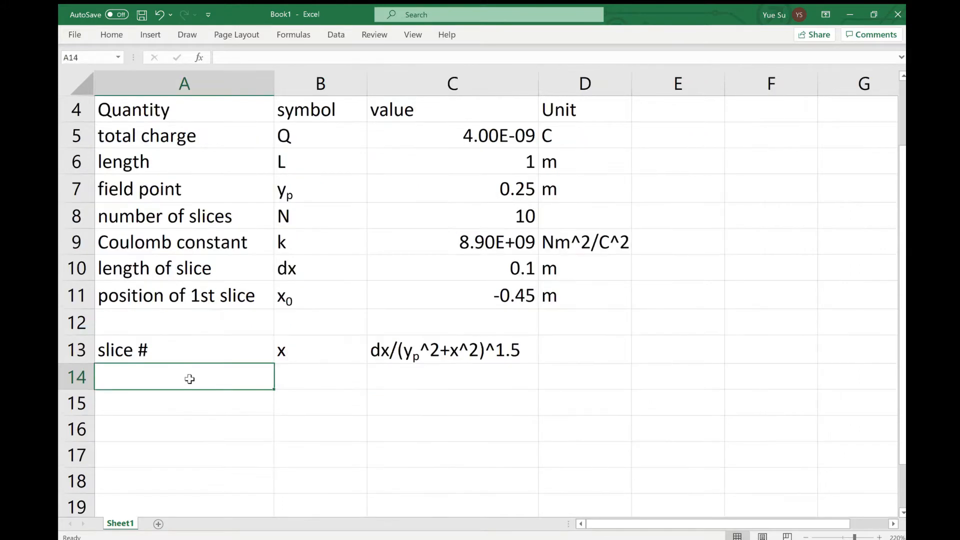
Enter the first slice numbers 1, 2 and 3 in A14 to A16 under the slice # heading
scroll(190, 379, down, 2)
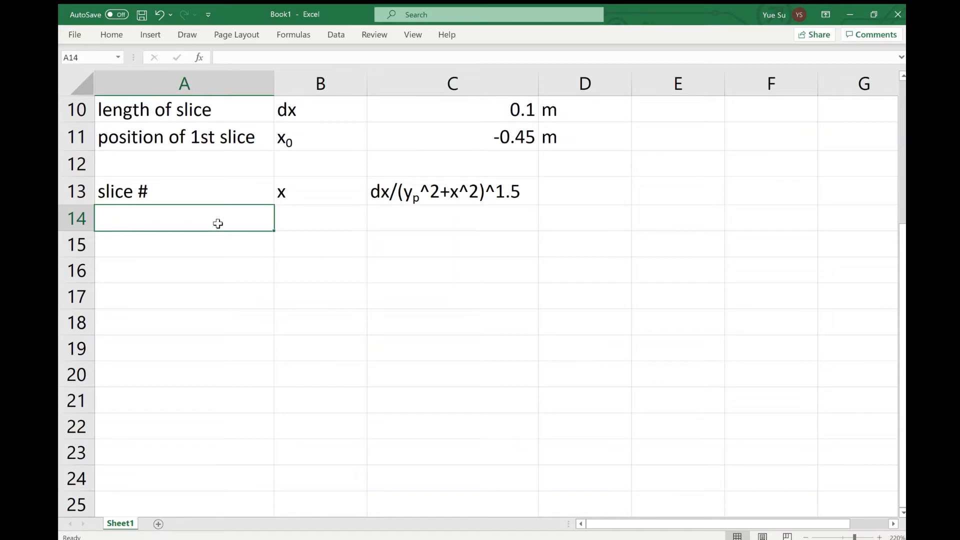
text(1)
key(Return)
text(2)
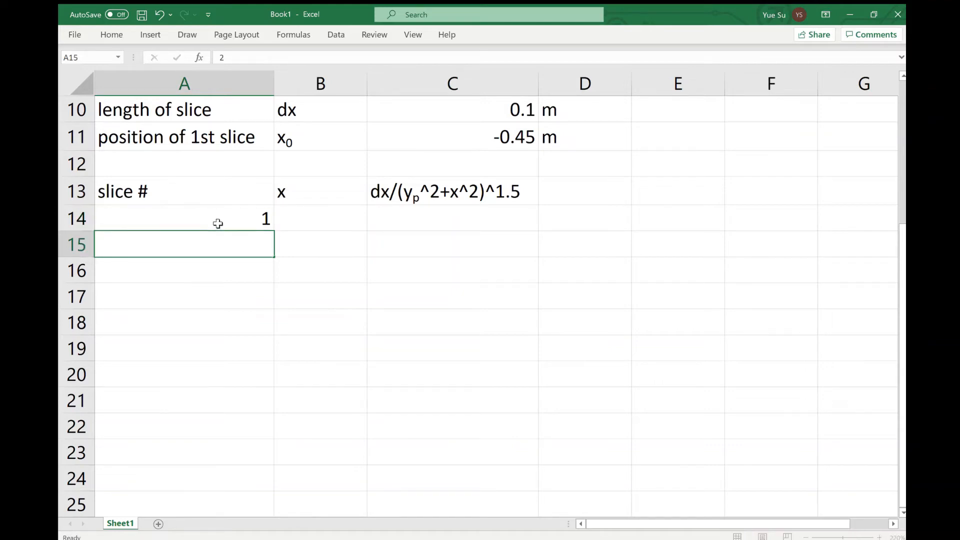
key(Return)
text(3)
key(Return)
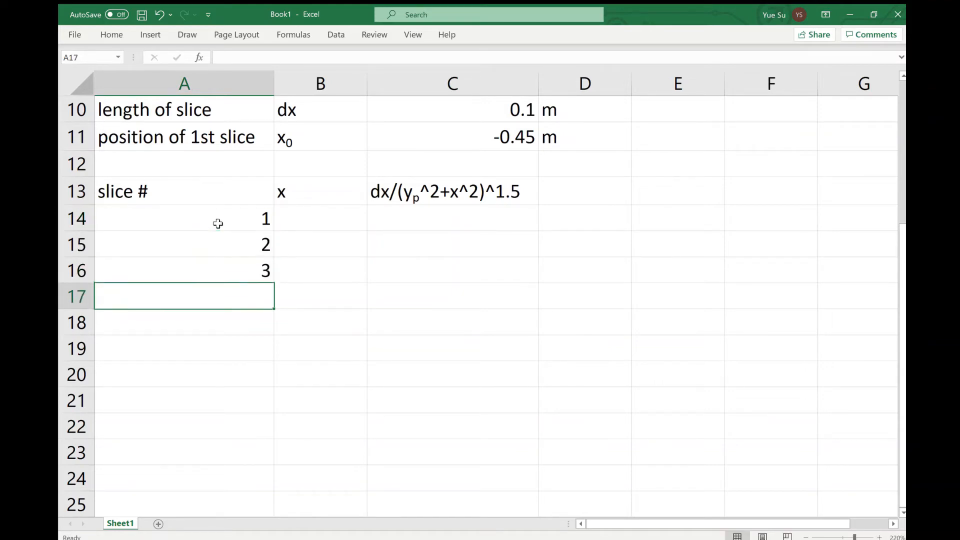
Set the x position of slice 1 in B14 with the formula =C11
click(334, 226)
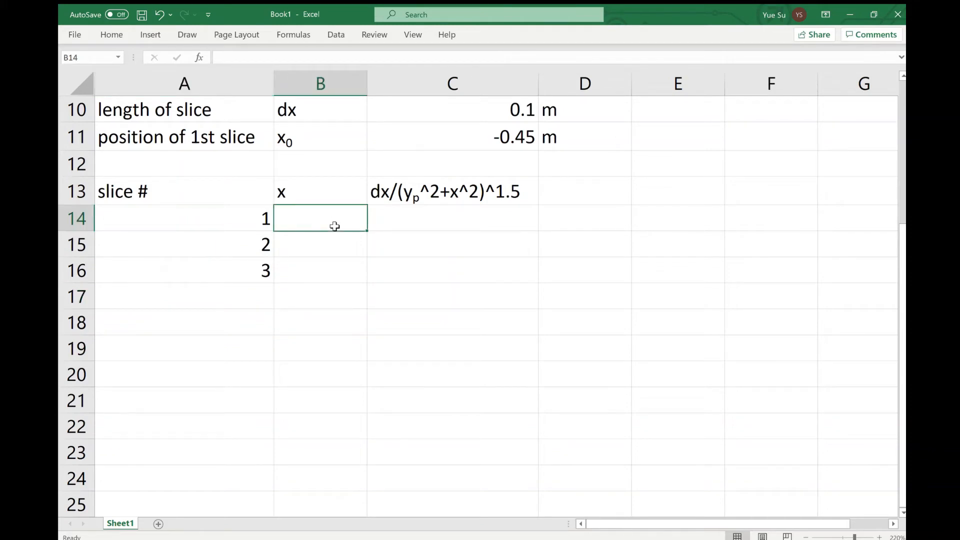
text(=)
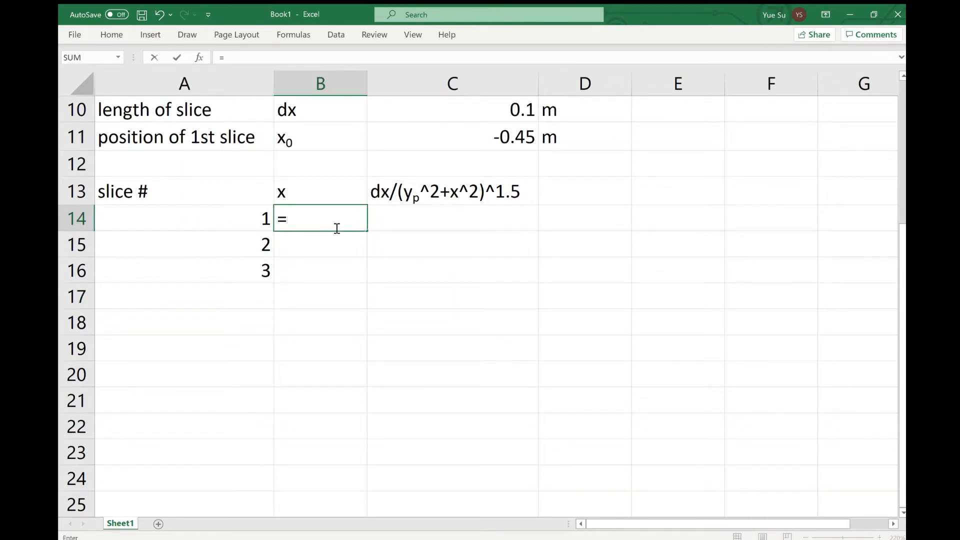
click(480, 137)
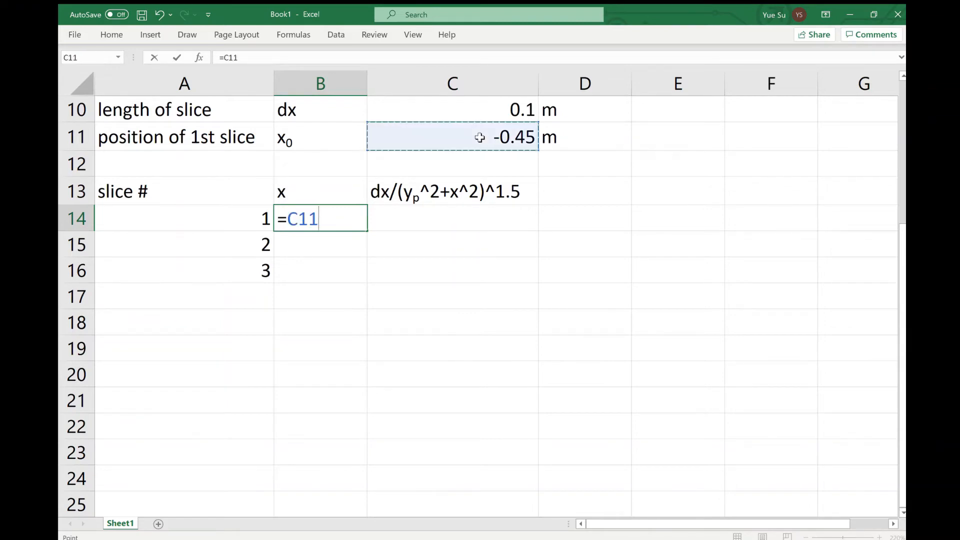
key(Return)
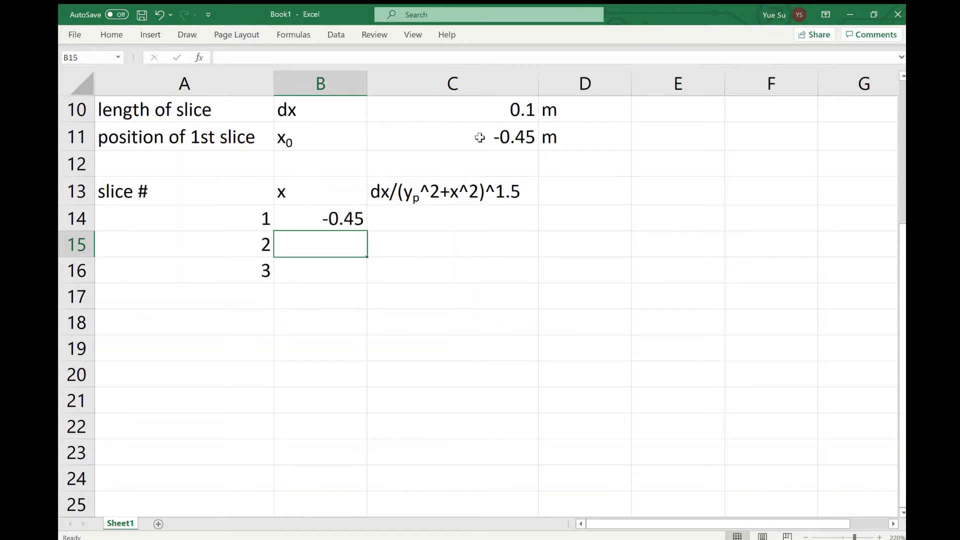
Calculate the x position of slice 2 in B15 with the formula =B14+$C$10, keeping the slice length reference absolute
text(=)
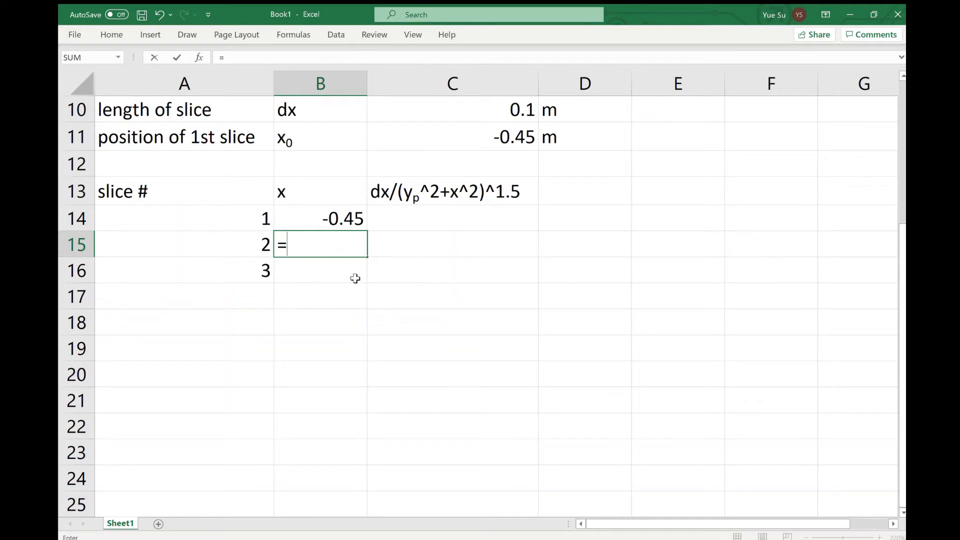
click(315, 224)
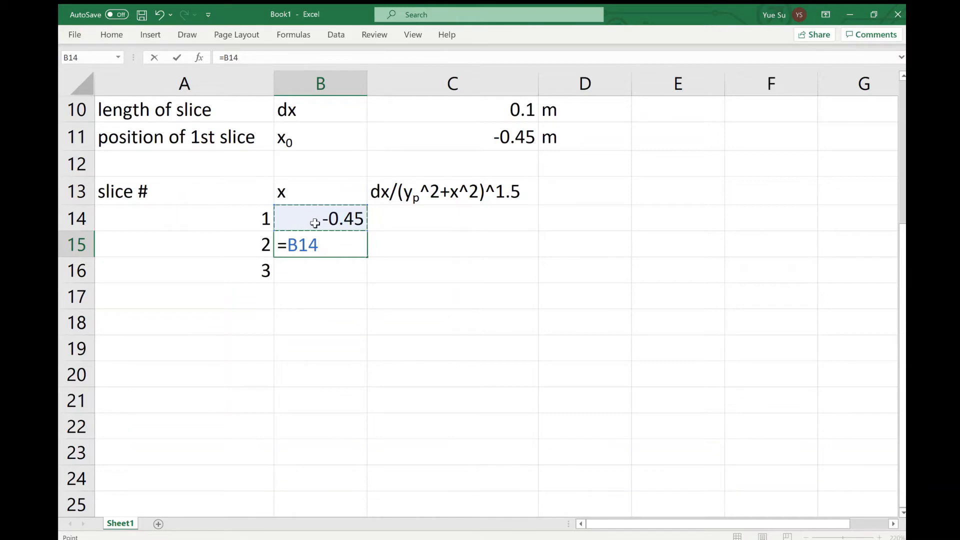
text(+)
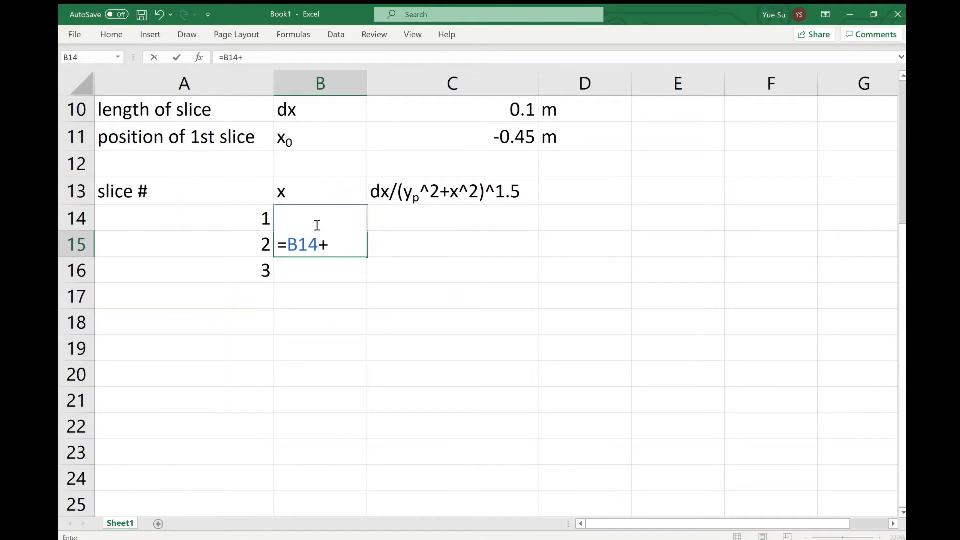
click(505, 110)
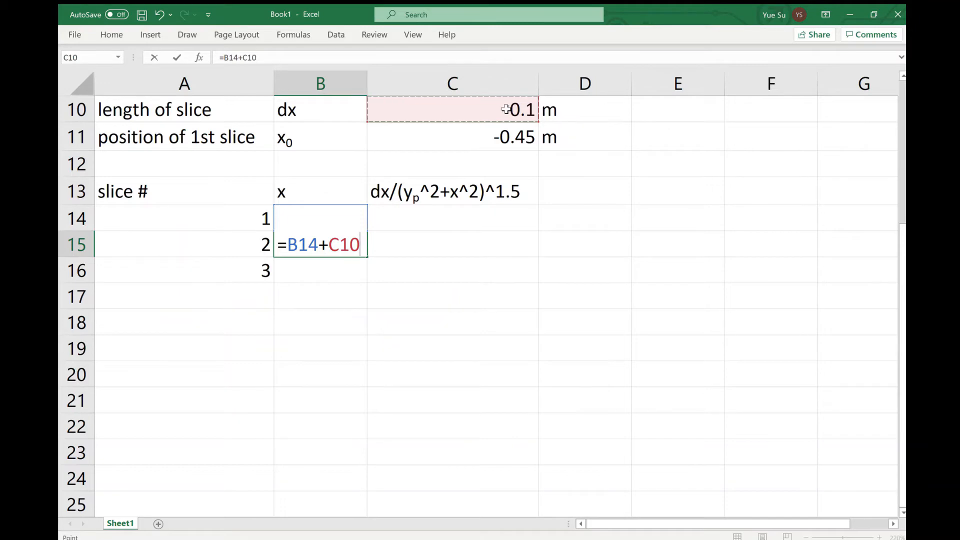
key(Left)
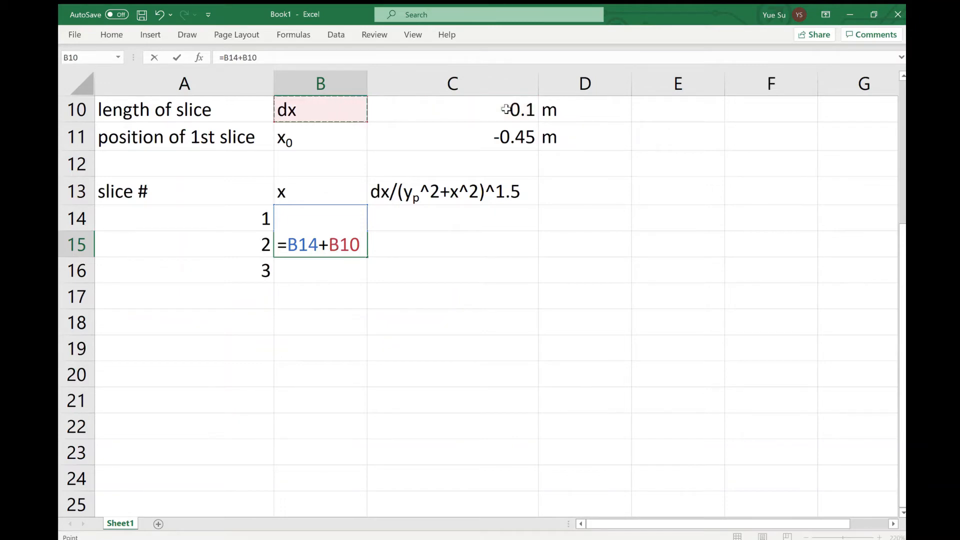
key(Right)
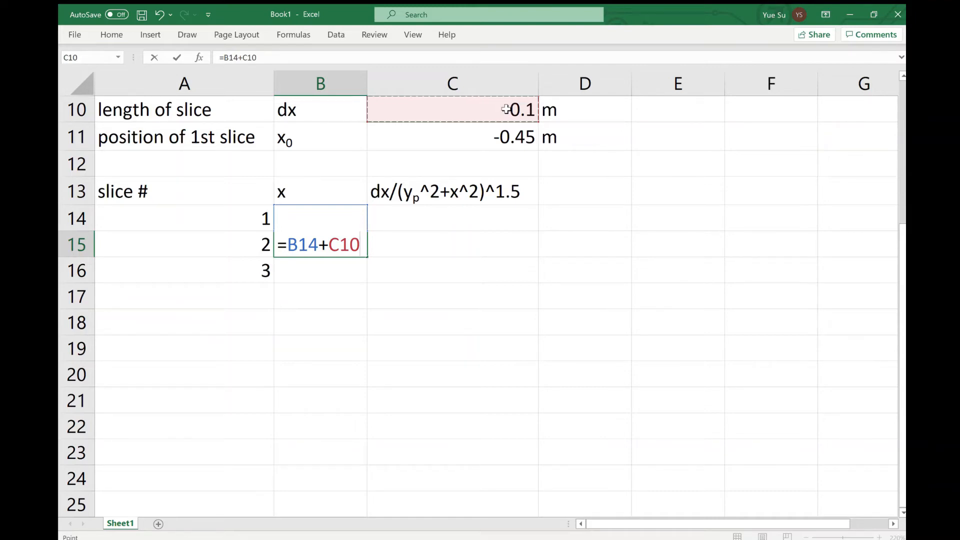
key(F4)
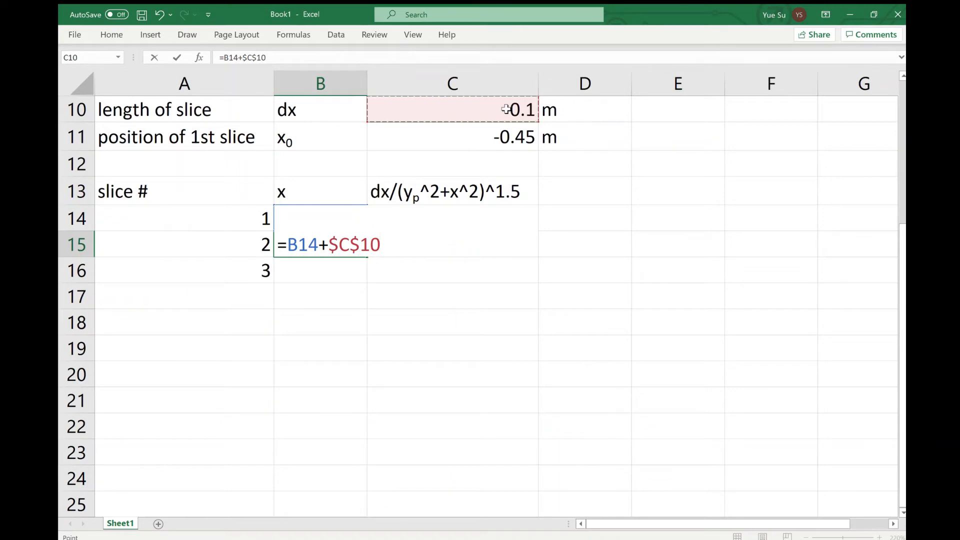
key(Return)
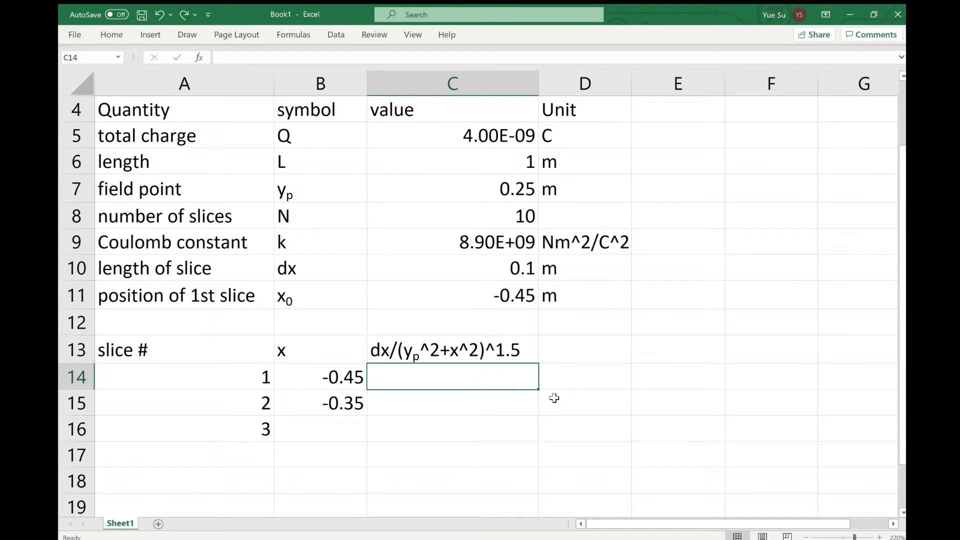
Calculate the dx/(yp^2+x^2)^1.5 term for slice 1 in C14 with the formula =$C$10/($C$7^2+B14^2)^1.5
text(=)
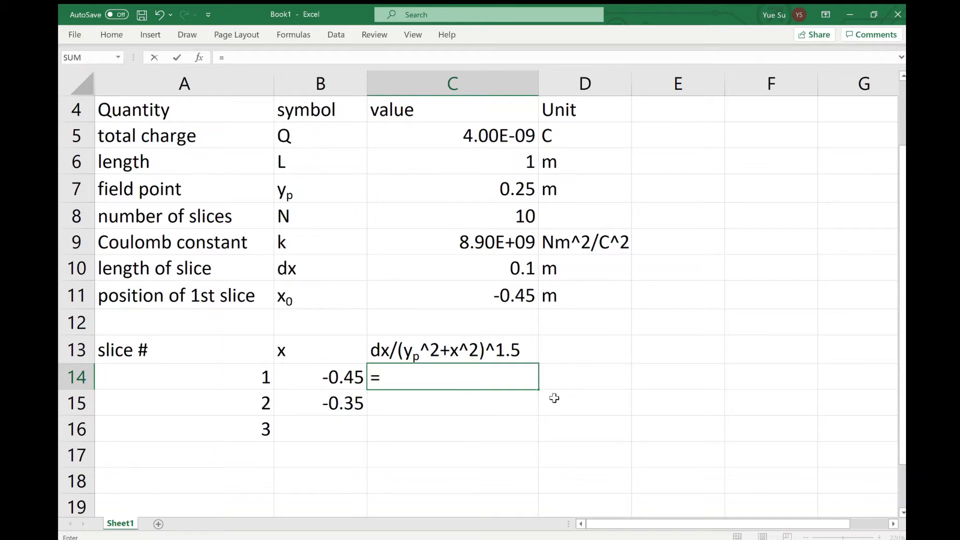
click(482, 269)
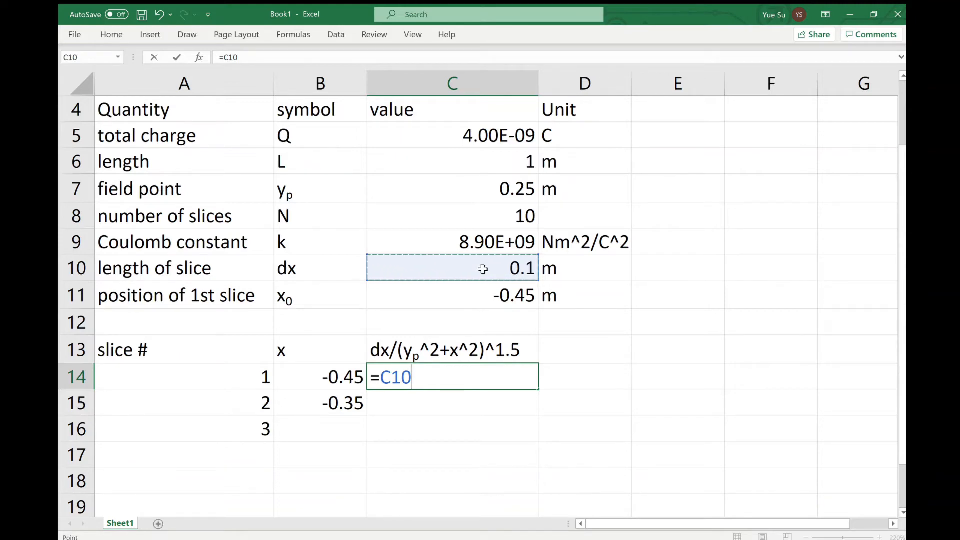
key(F4)
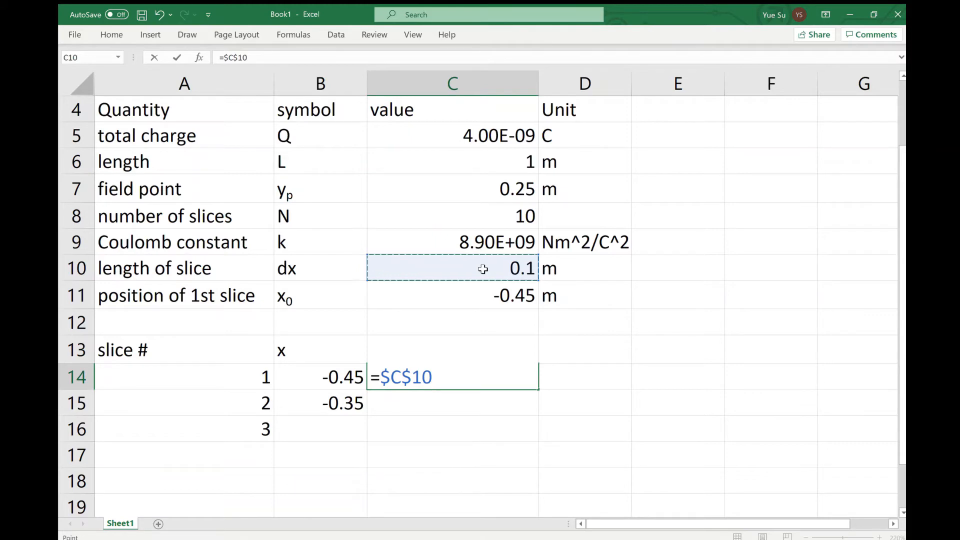
text(/()
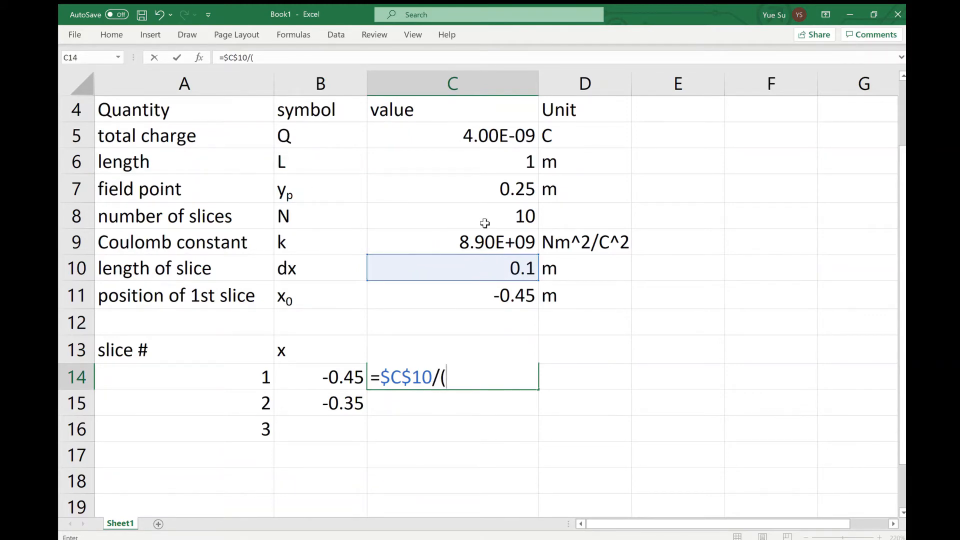
click(457, 187)
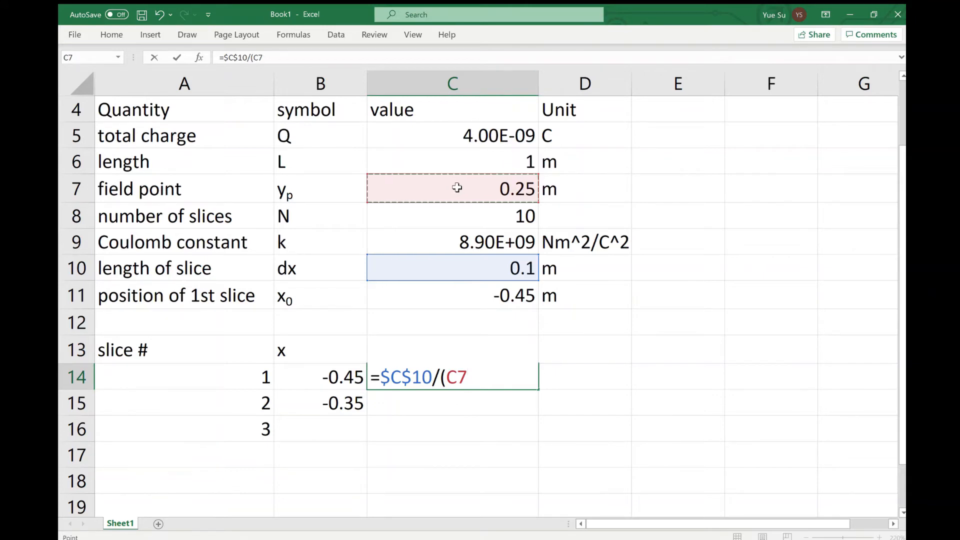
key(F4)
text(^2)
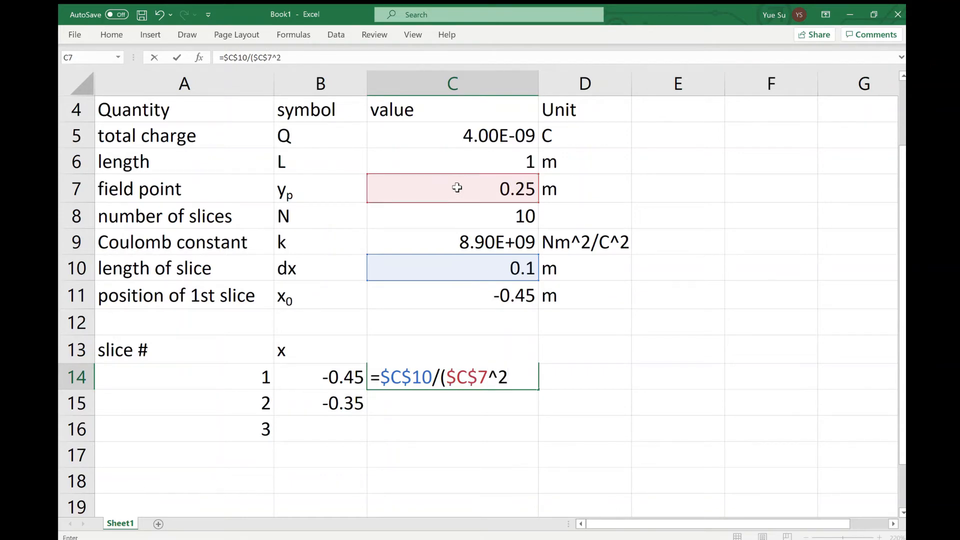
text(+)
click(338, 375)
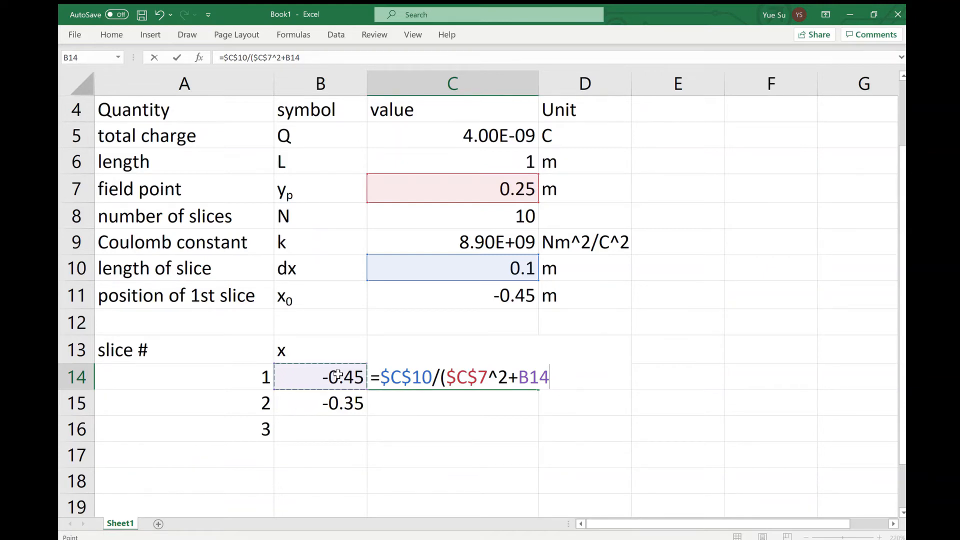
text(^2)^)
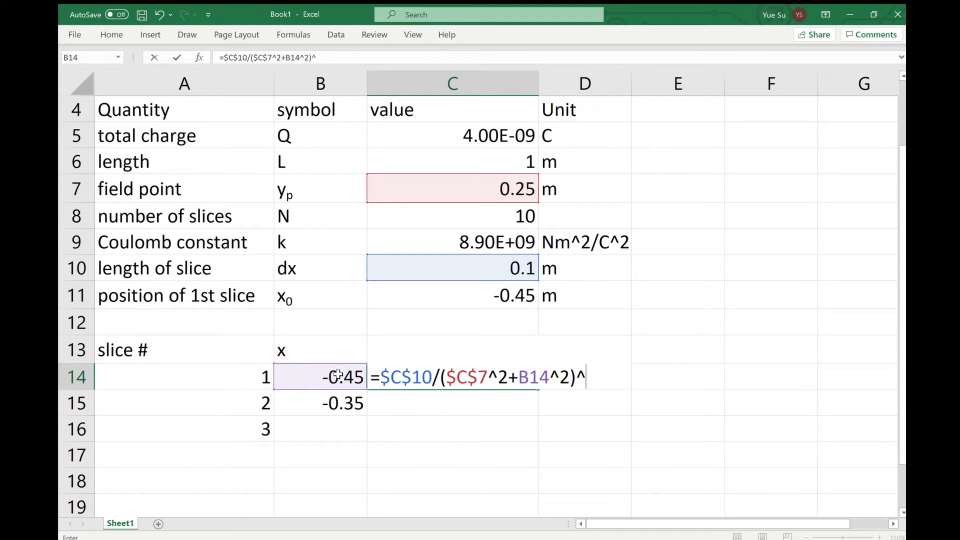
text(1.5)
key(Return)
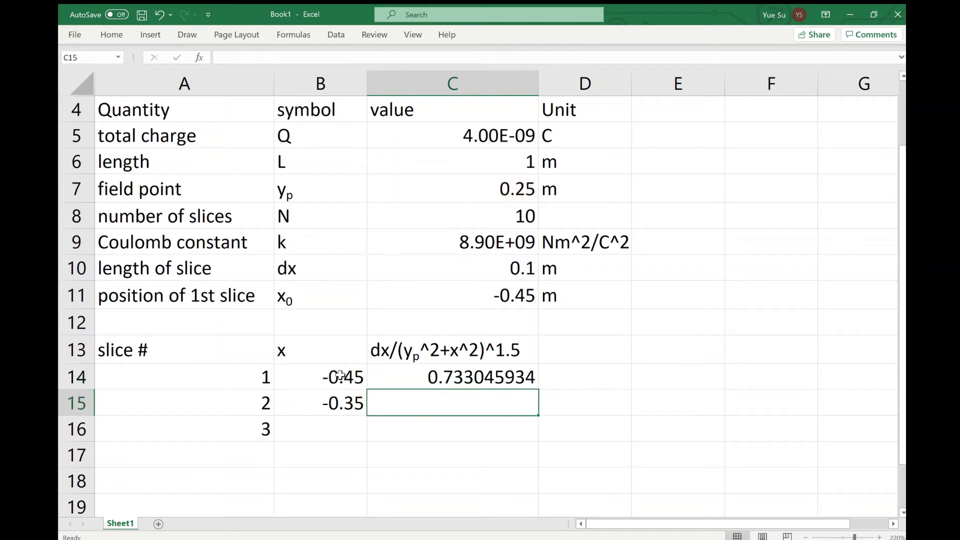
Extend the slice number series in column A down to 10 in A23
click(518, 380)
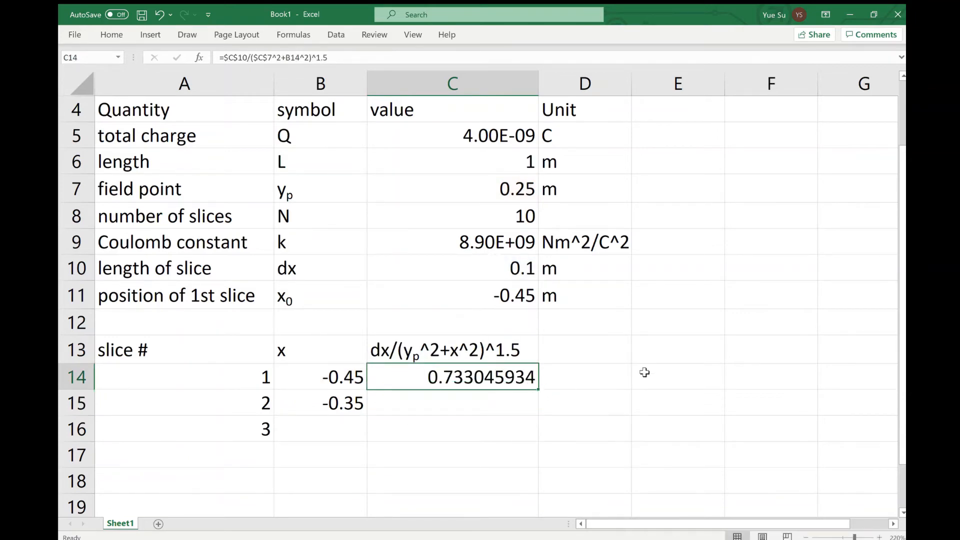
scroll(645, 372, down, 2)
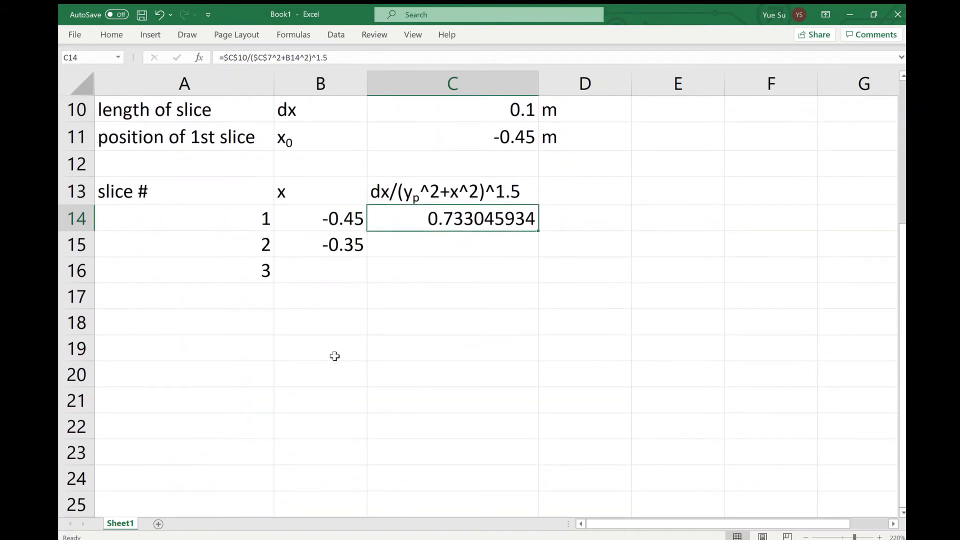
drag(245, 220, 272, 459)
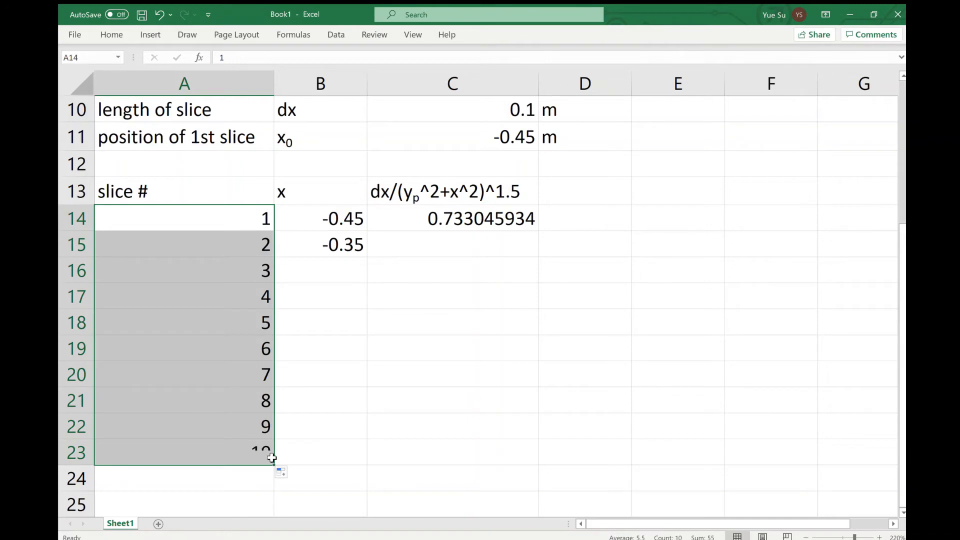
Fill the x position formula from B15 down to B23 for slices 2 to 10 and check the first and last positions
click(348, 243)
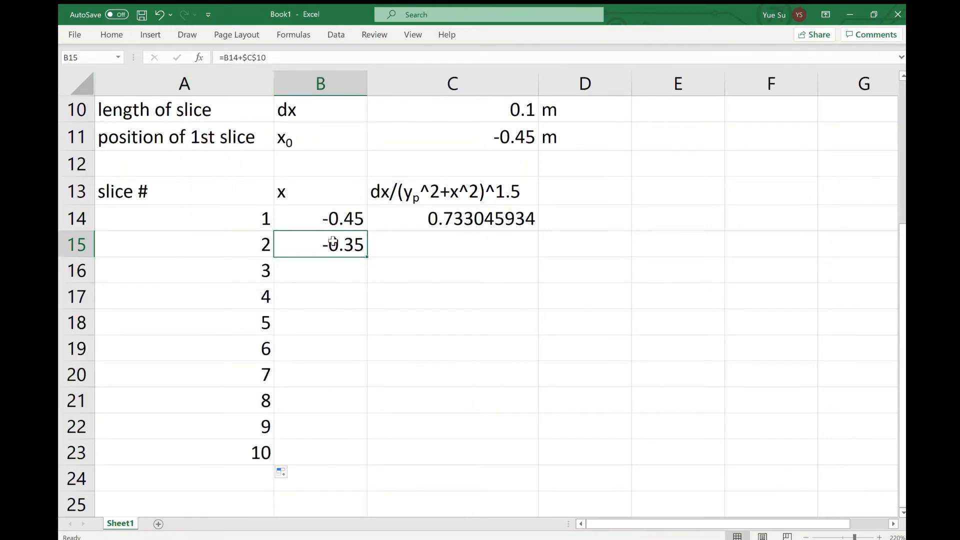
drag(369, 258, 369, 464)
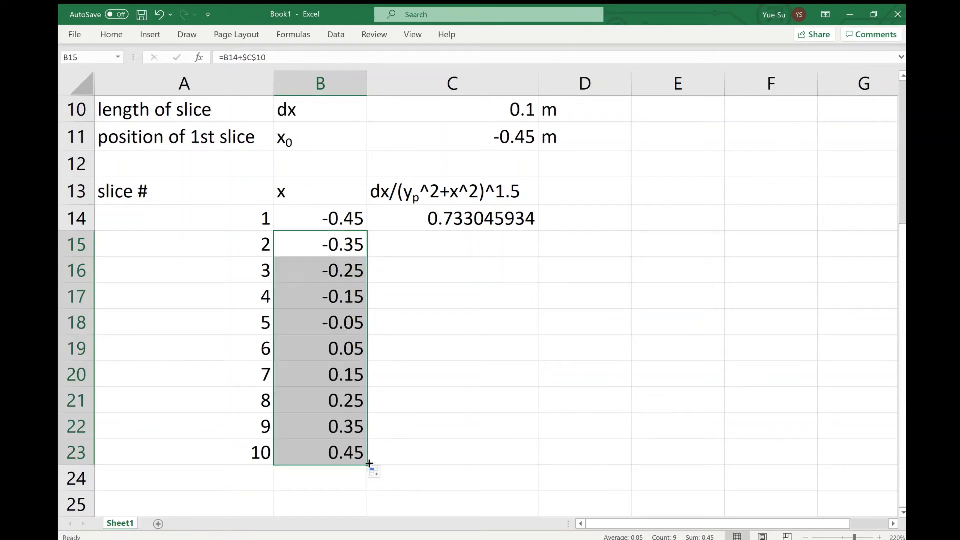
click(338, 225)
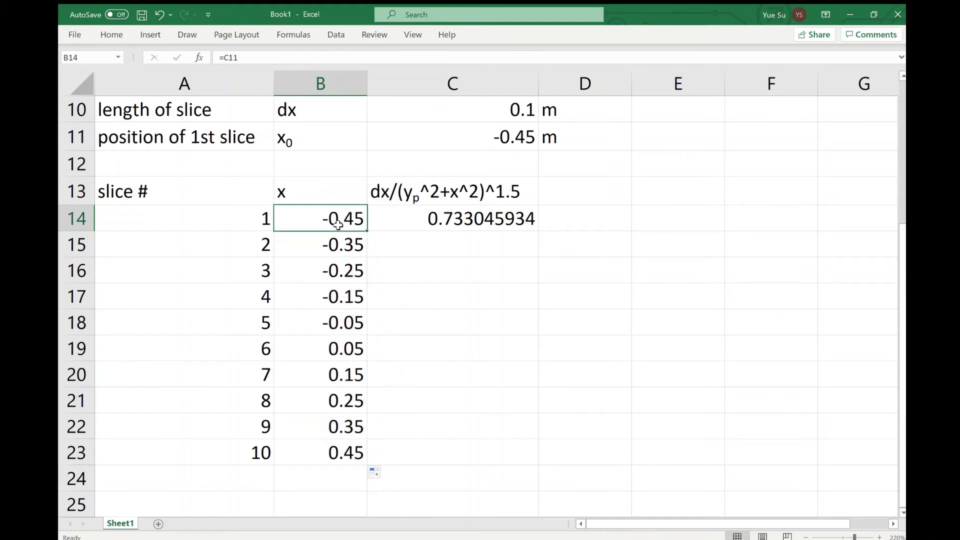
click(328, 450)
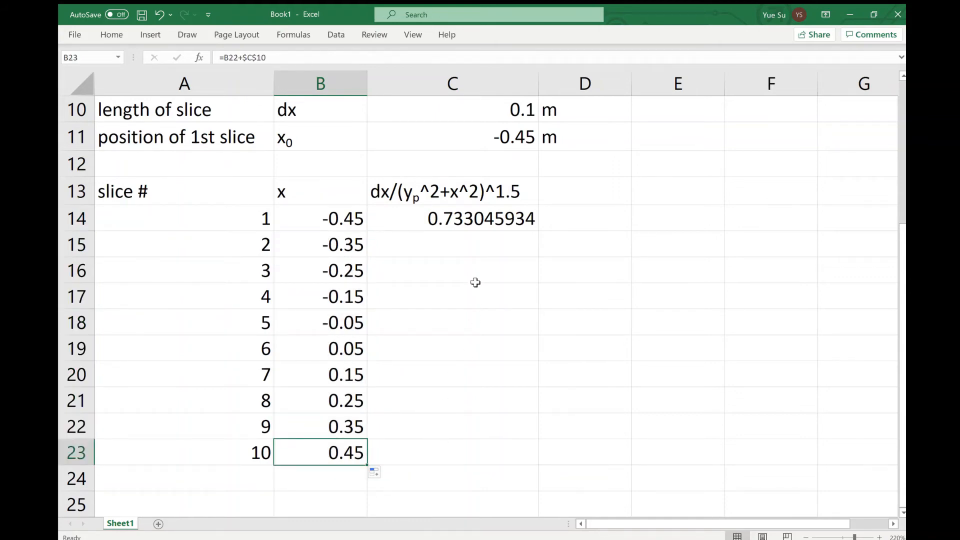
Fill the dx/(yp^2+x^2)^1.5 formula from C14 down to C23 for all ten slices
click(480, 218)
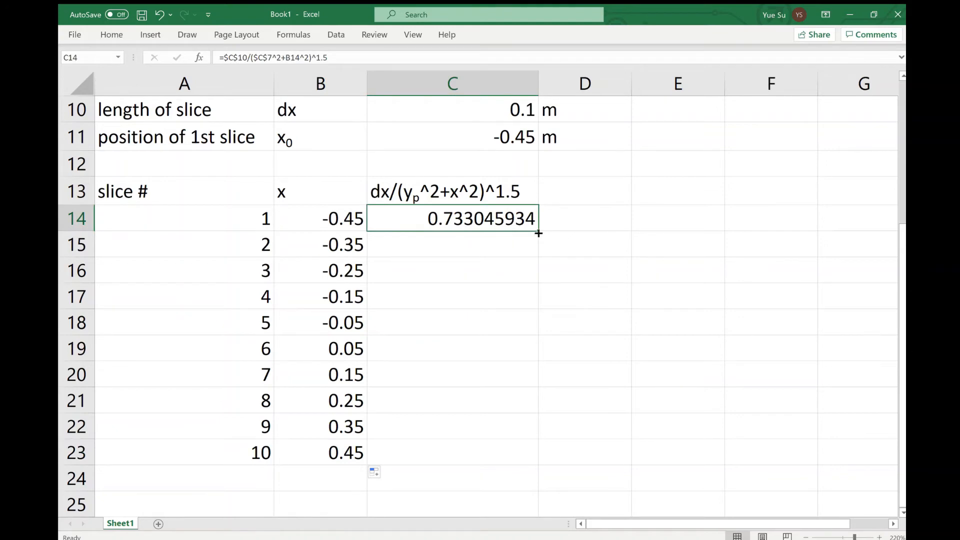
drag(538, 230, 508, 457)
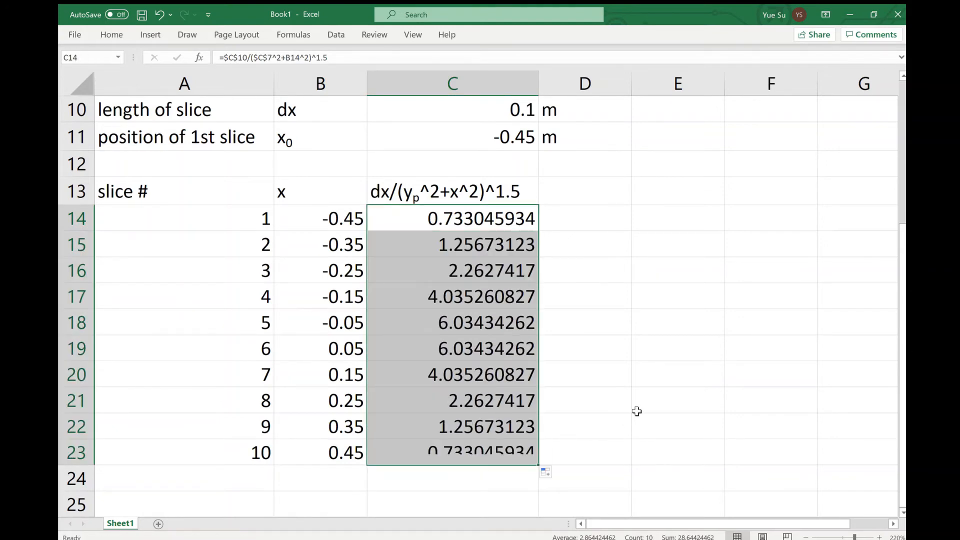
click(713, 307)
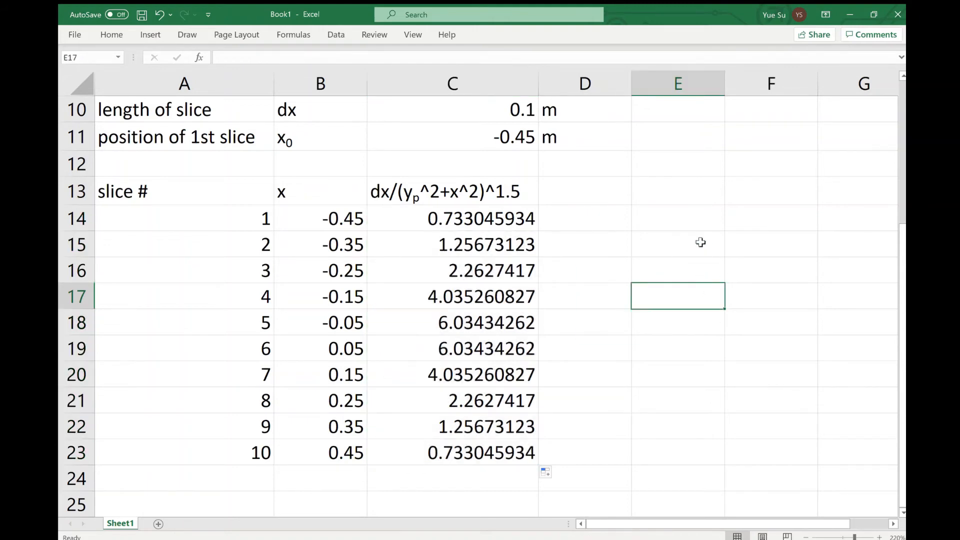
Label E13 "sum=" and total the slice terms in F13 with the formula =sum(C14:C23)
click(673, 192)
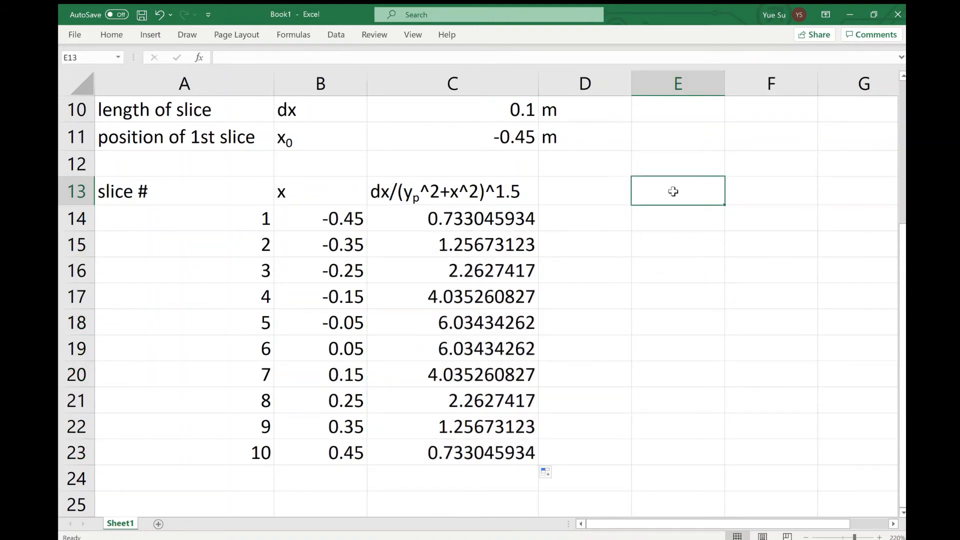
text(sum)
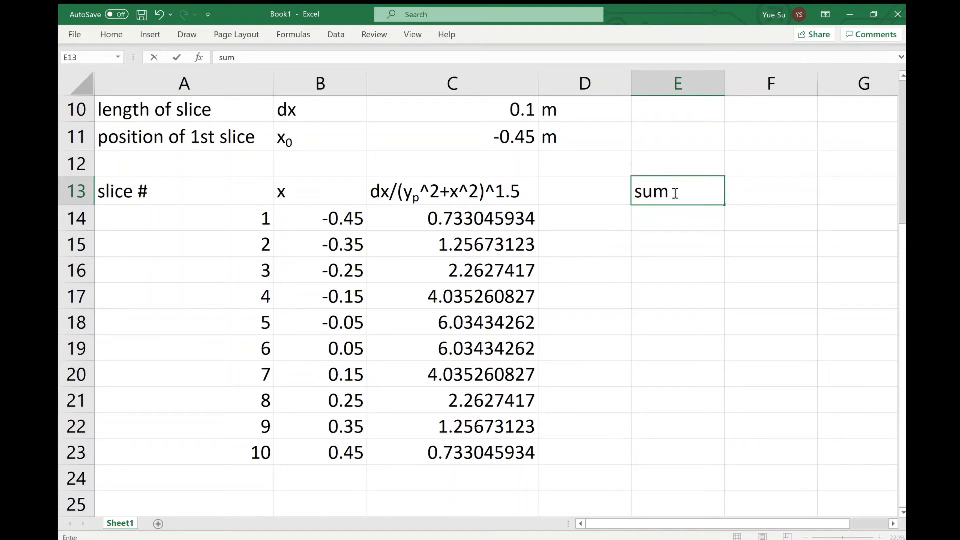
text(=)
click(771, 197)
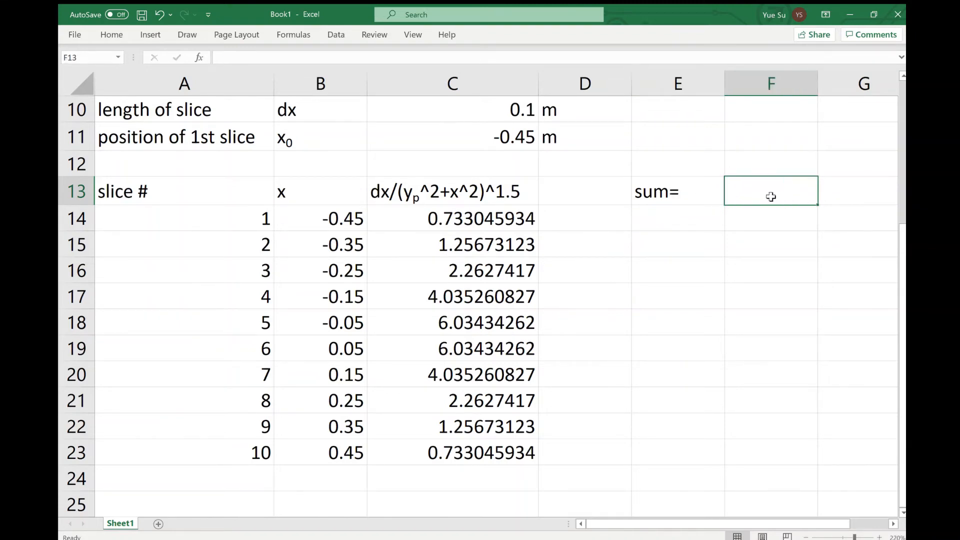
text(=sum)
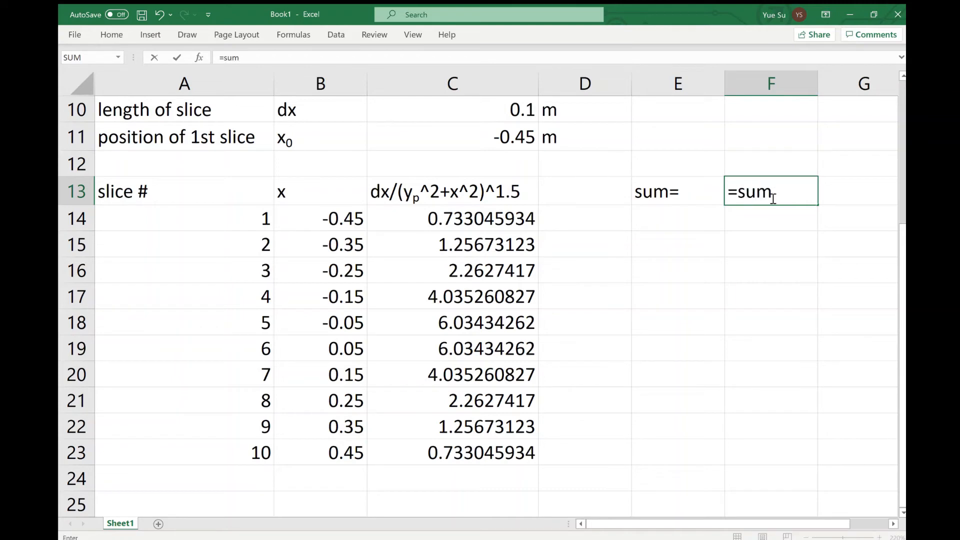
text(()
drag(469, 218, 478, 459)
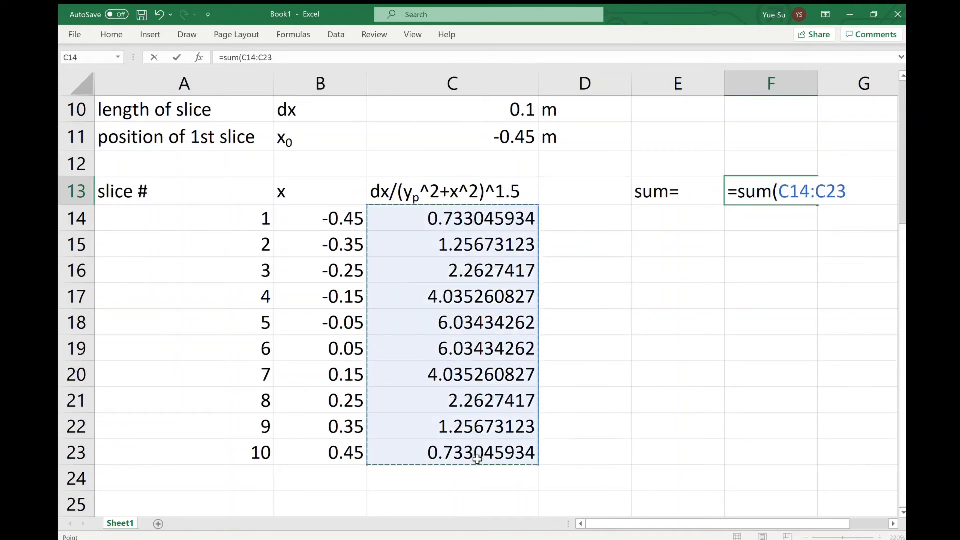
text())
key(Return)
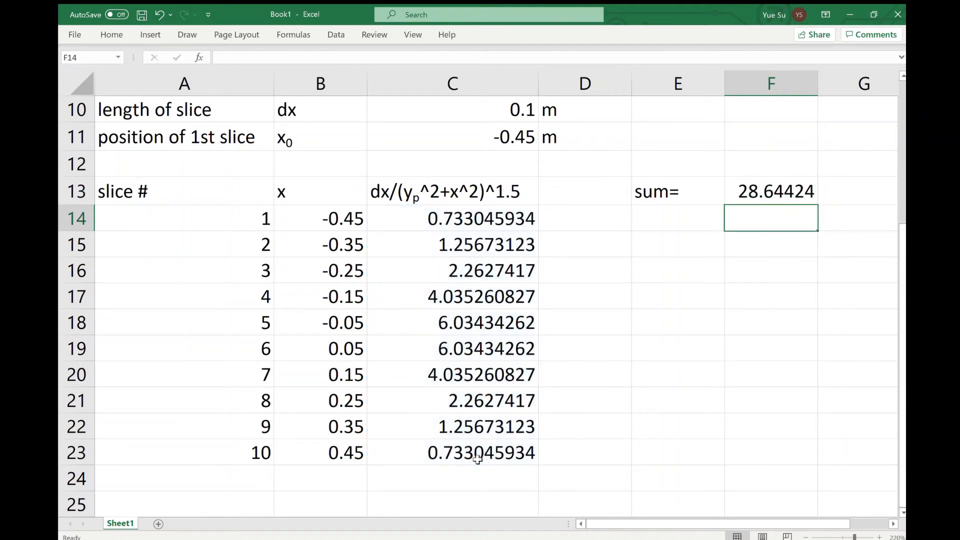
Enter the label "E_sum=" in E14 for the numerically summed electric field
click(700, 214)
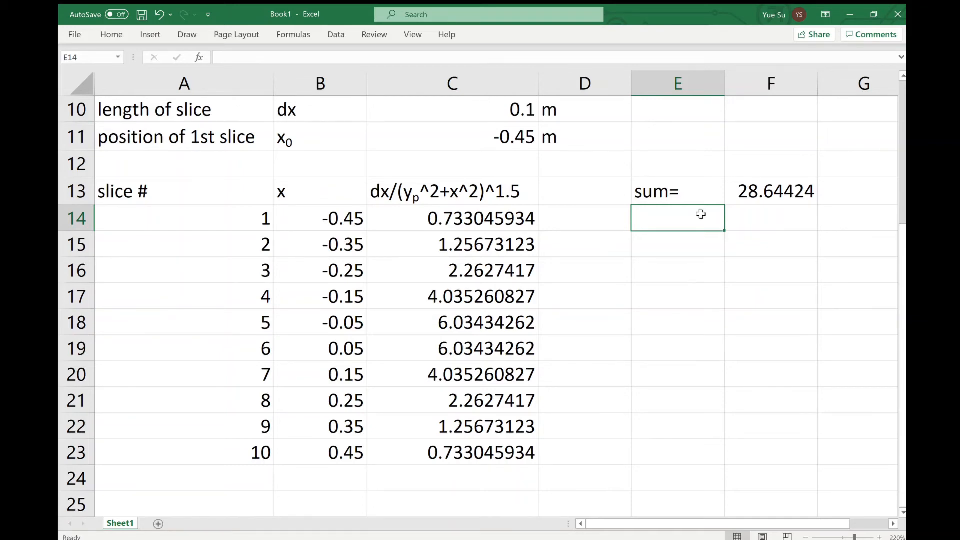
text(E)
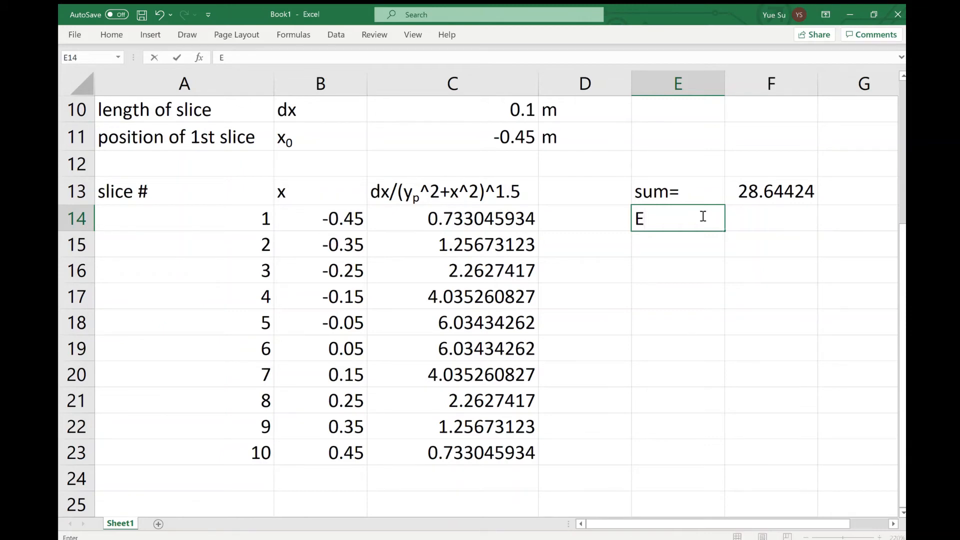
text(_sum=)
click(767, 217)
Correct the Coulomb constant in C9 to 8.99E+09
scroll(768, 218, up, 2)
click(492, 235)
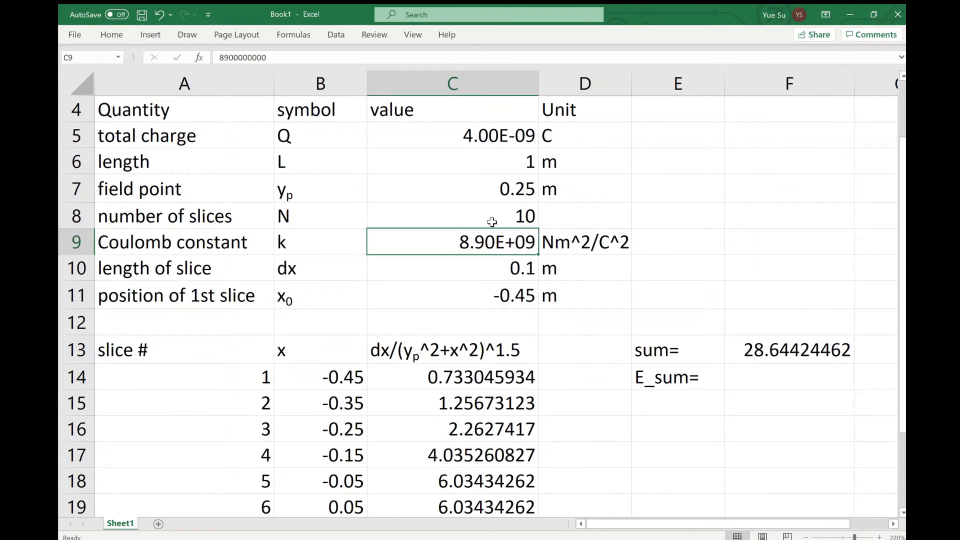
click(230, 57)
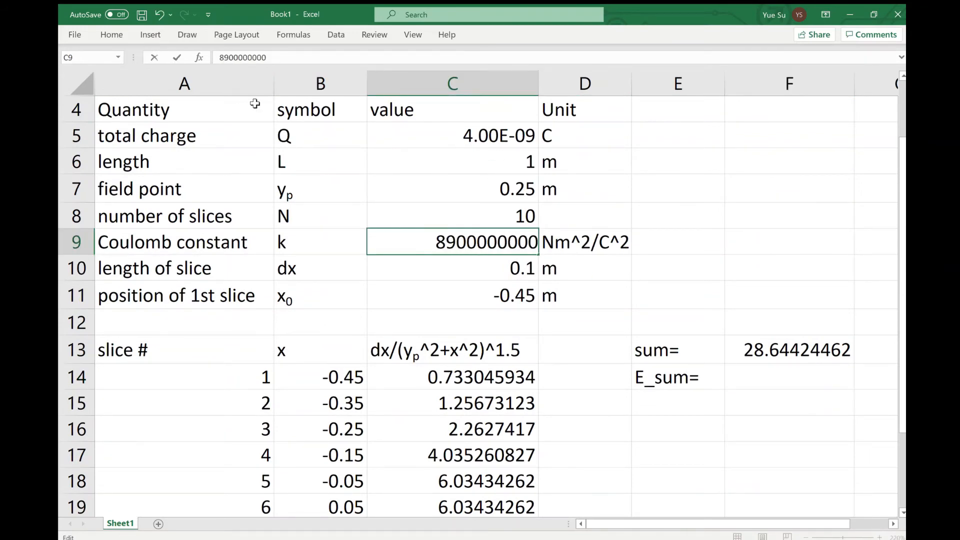
key(BackSpace)
text(9)
key(Return)
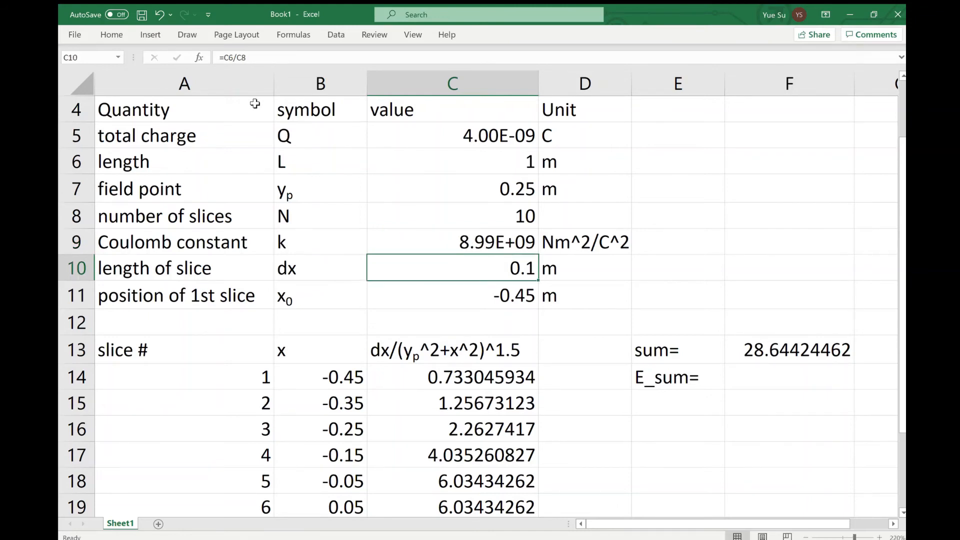
Calculate the summed electric field in F14 with the formula =F13*C9*C5*C7/C6
click(771, 381)
text(=)
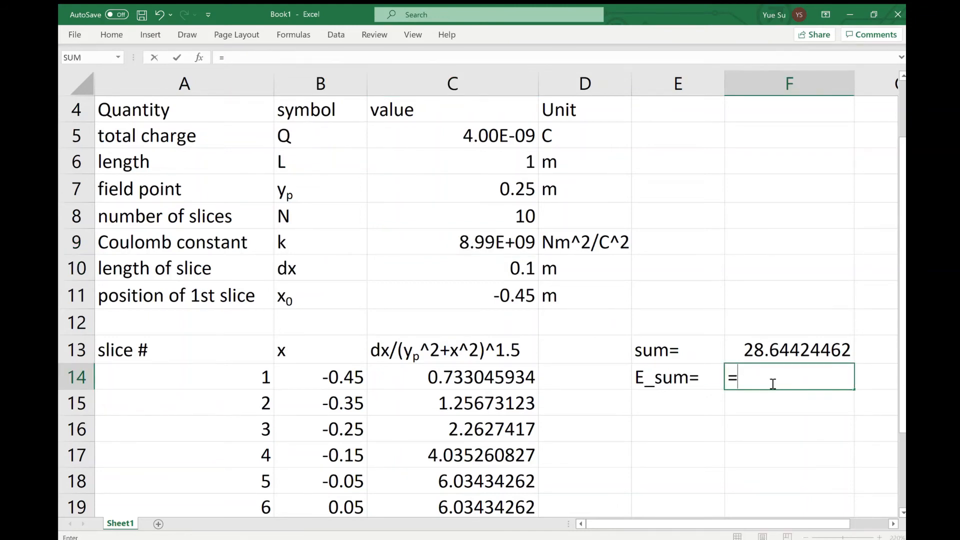
click(775, 353)
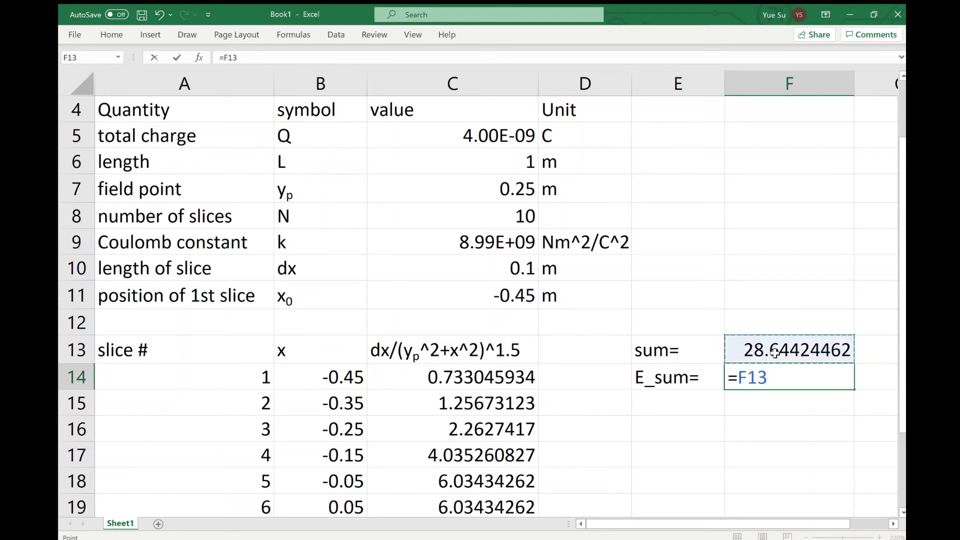
text(*)
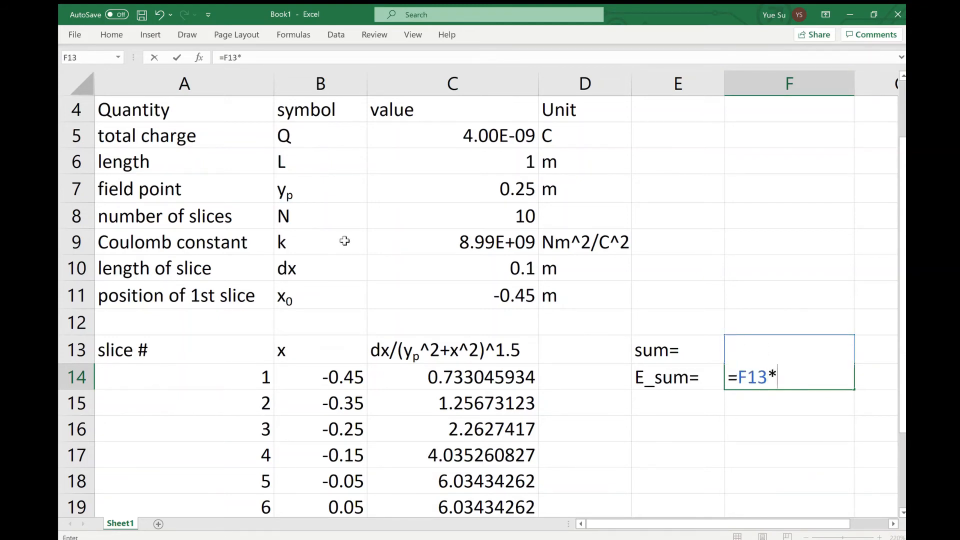
click(388, 241)
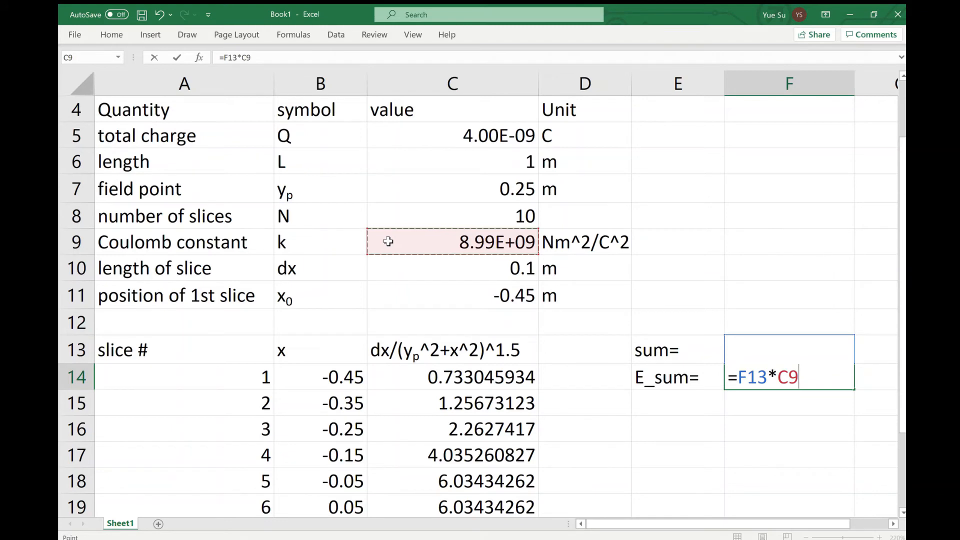
text(*)
click(425, 141)
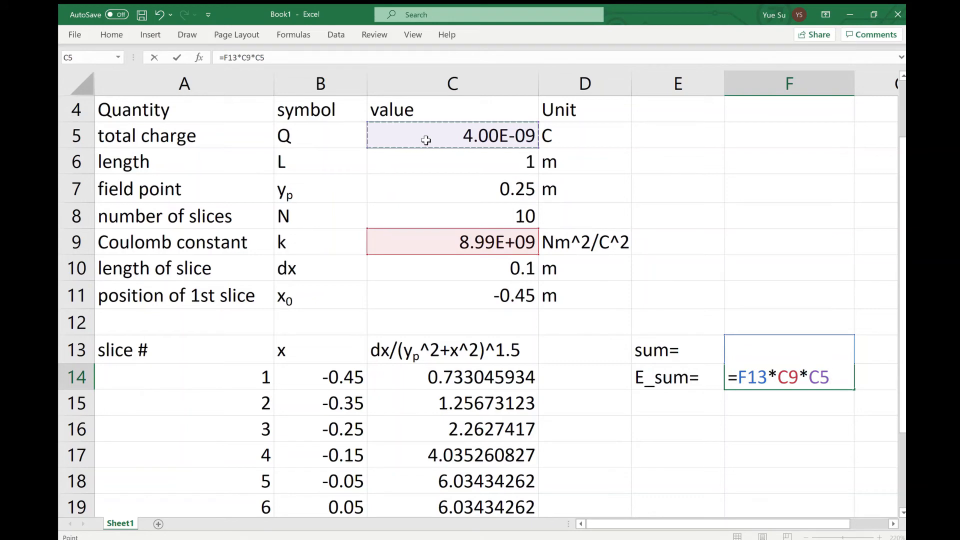
text(*)
click(494, 191)
text(/)
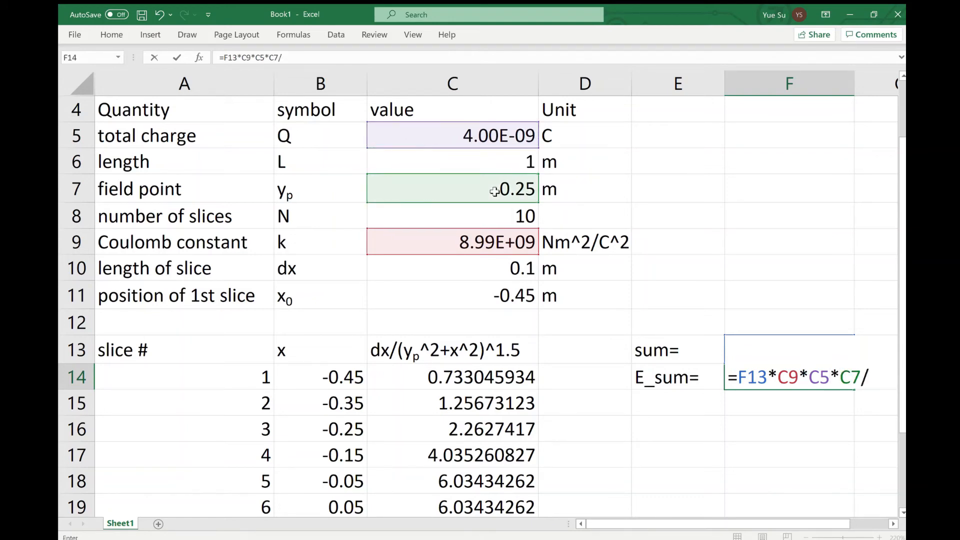
click(519, 167)
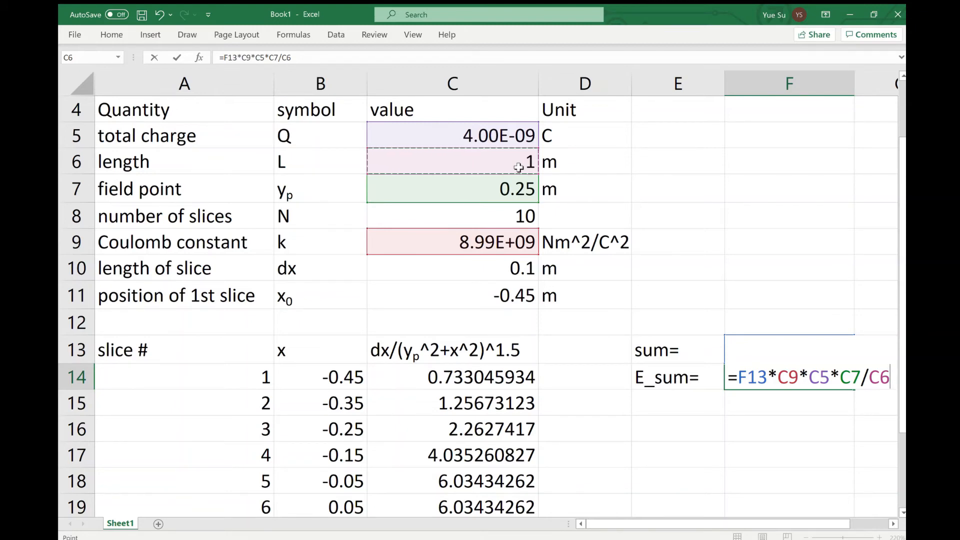
key(Return)
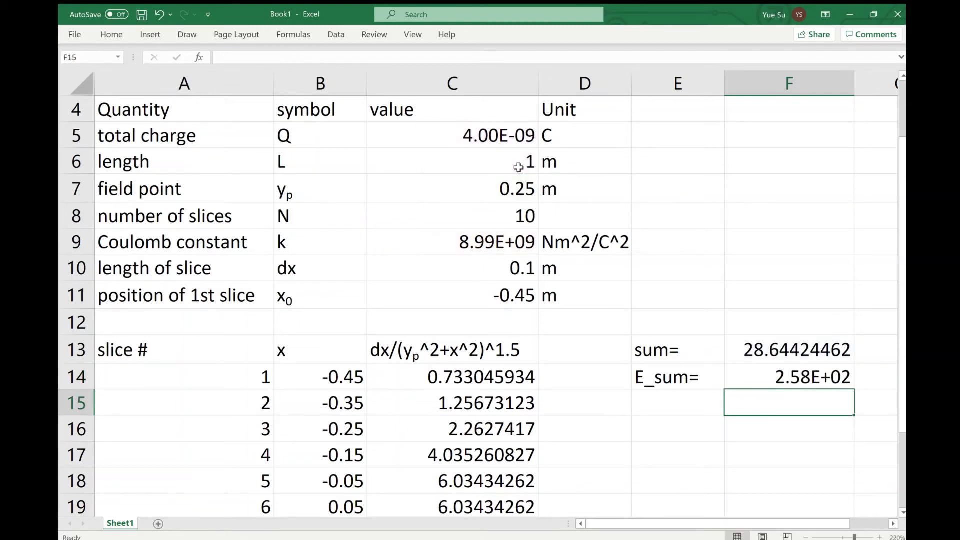
Format the E_sum value in F14 as a plain decimal number instead of scientific notation and narrow column F
click(758, 377)
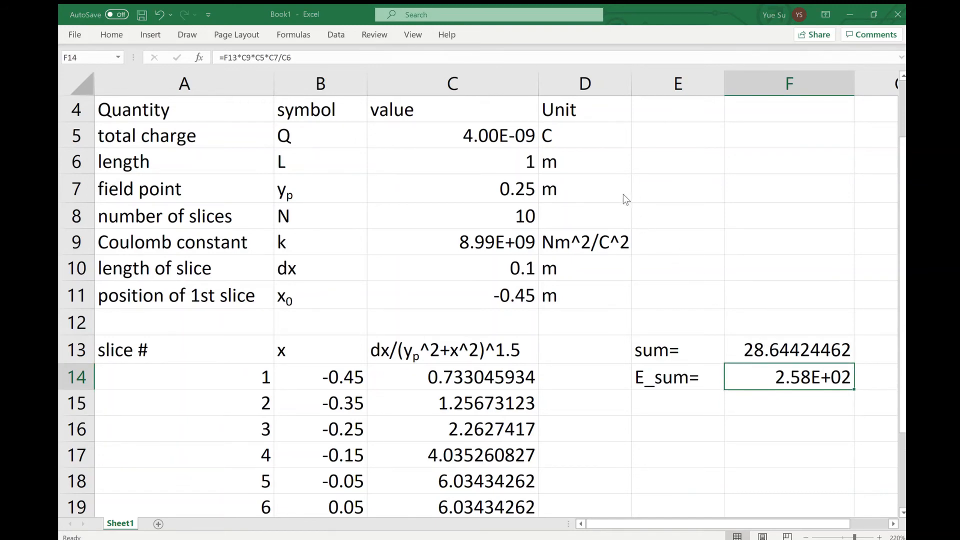
click(830, 455)
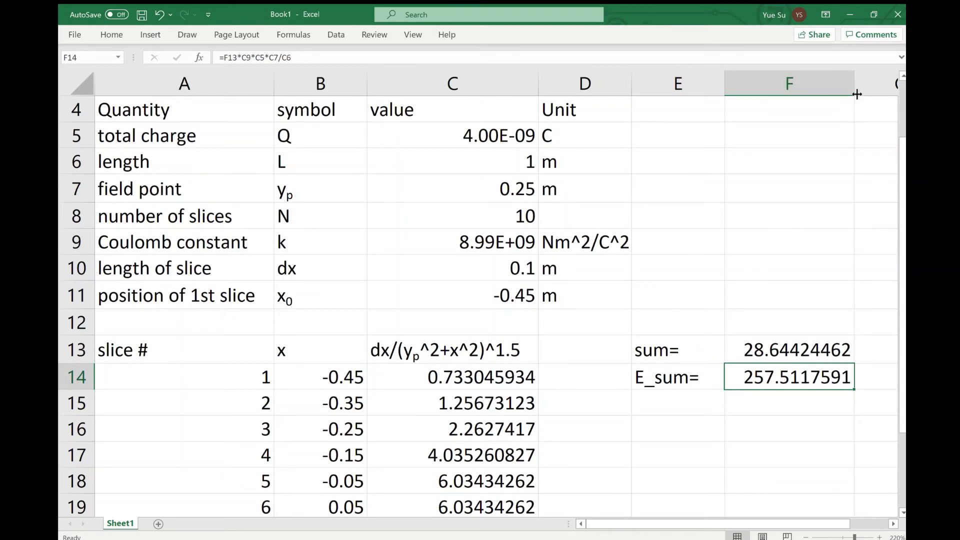
drag(855, 91, 838, 105)
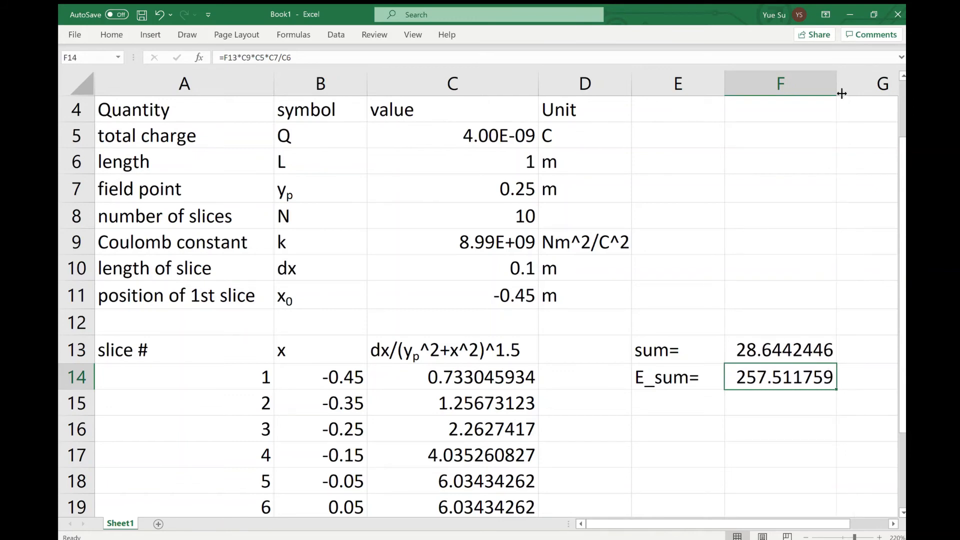
drag(835, 95, 829, 95)
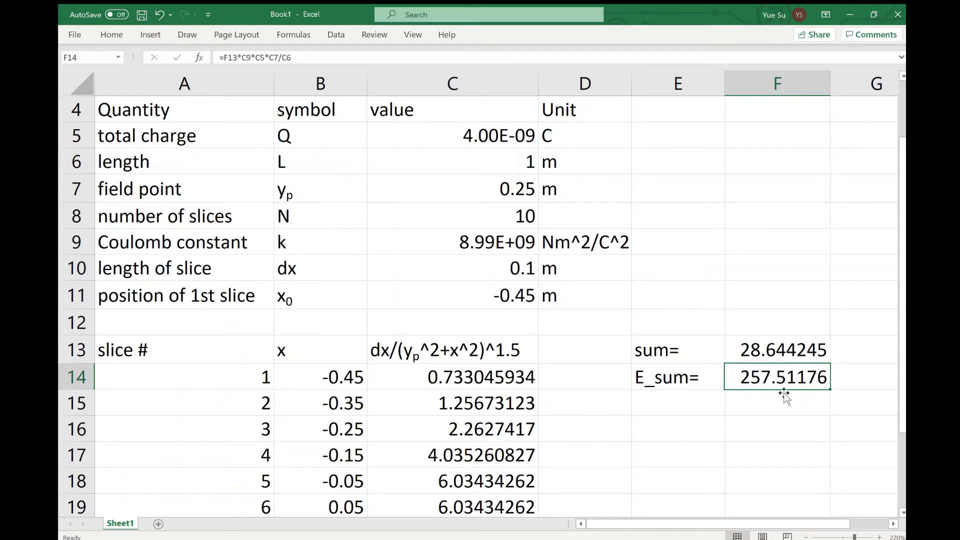
Enter the label "E_exact=" in E15 for the exact electric field
key(Down)
key(Left)
text(E_)
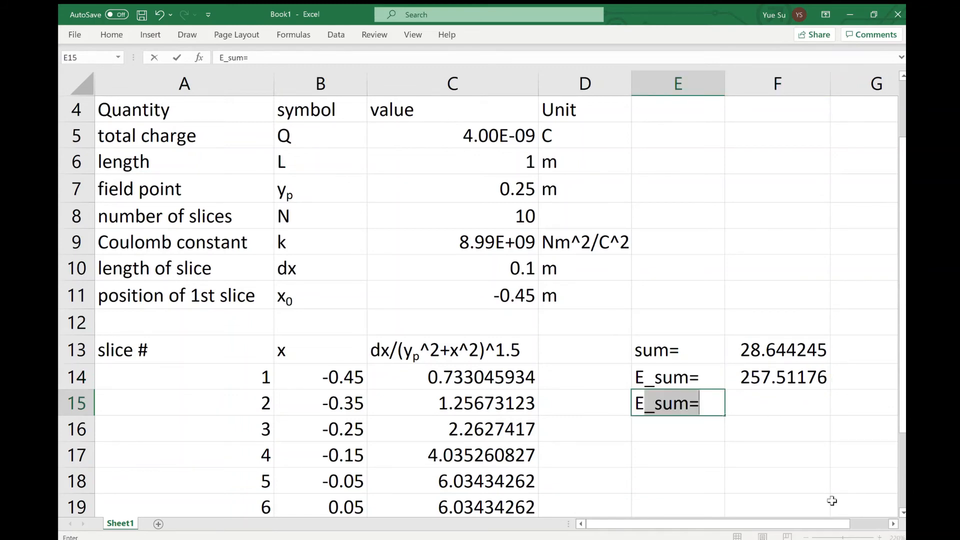
text(exac)
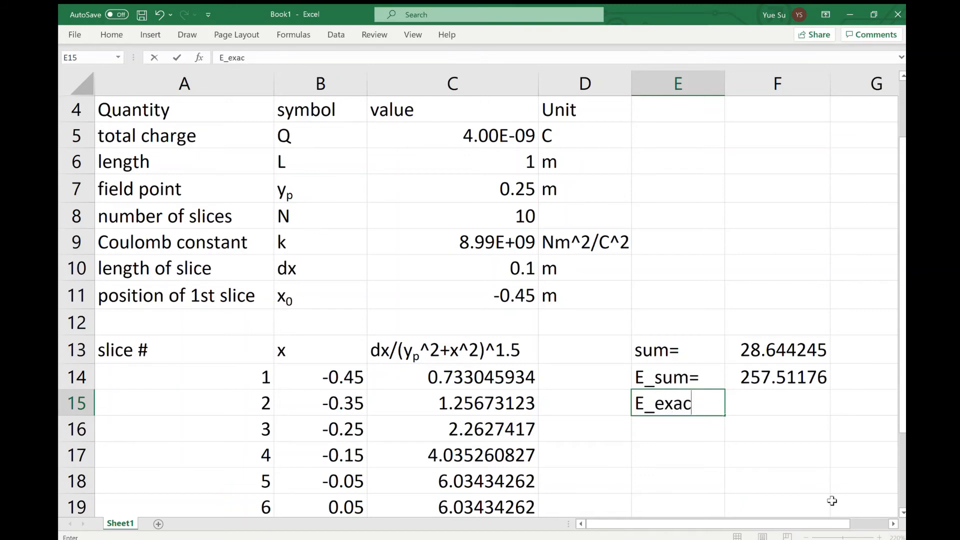
text(t=)
key(Tab)
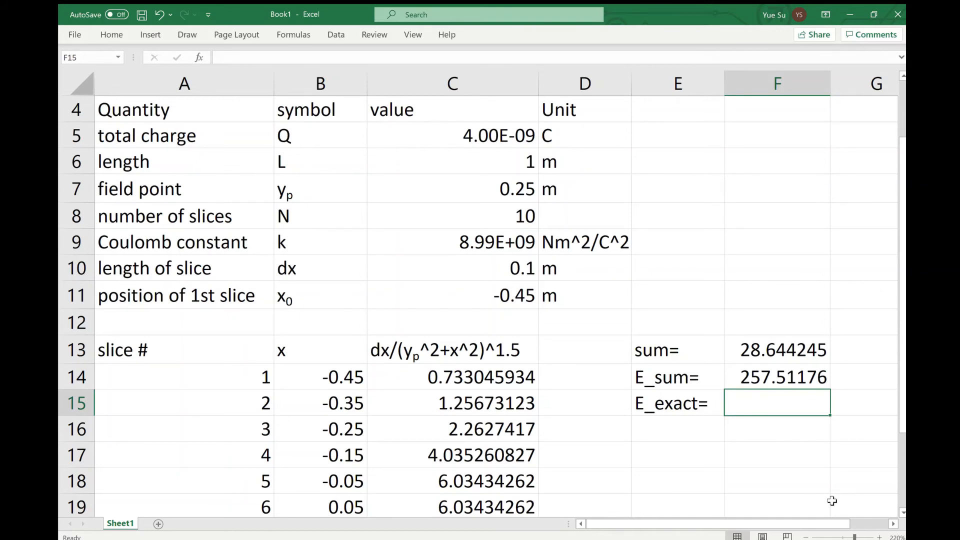
Calculate the exact field in F15 with =C9*C5/C7/SQRT((C6/2)^2+C7^2) and format it as a plain decimal number
text(=)
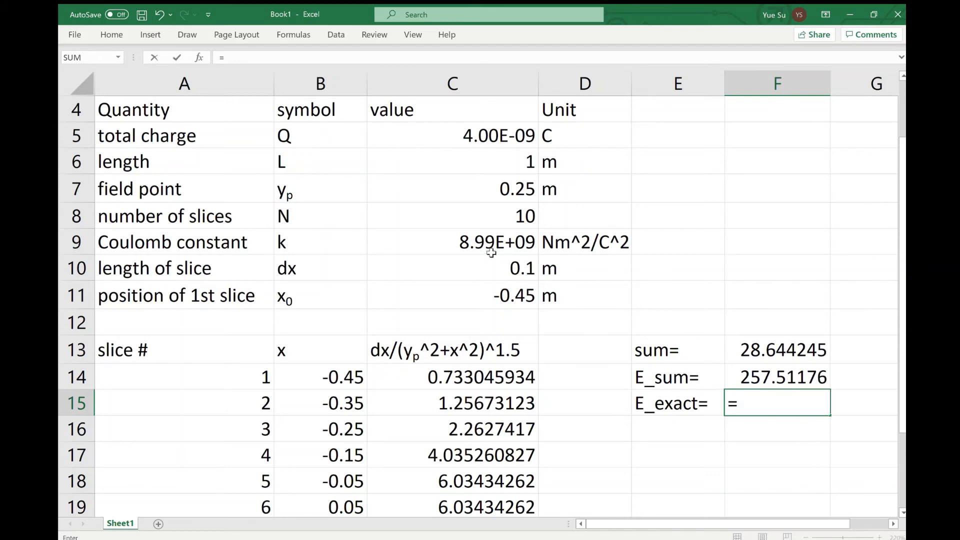
click(482, 240)
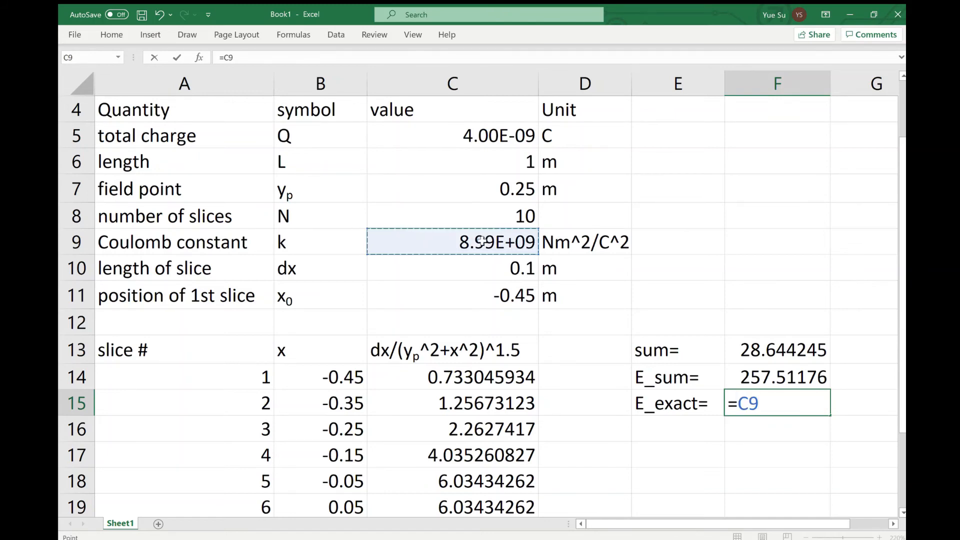
text(*)
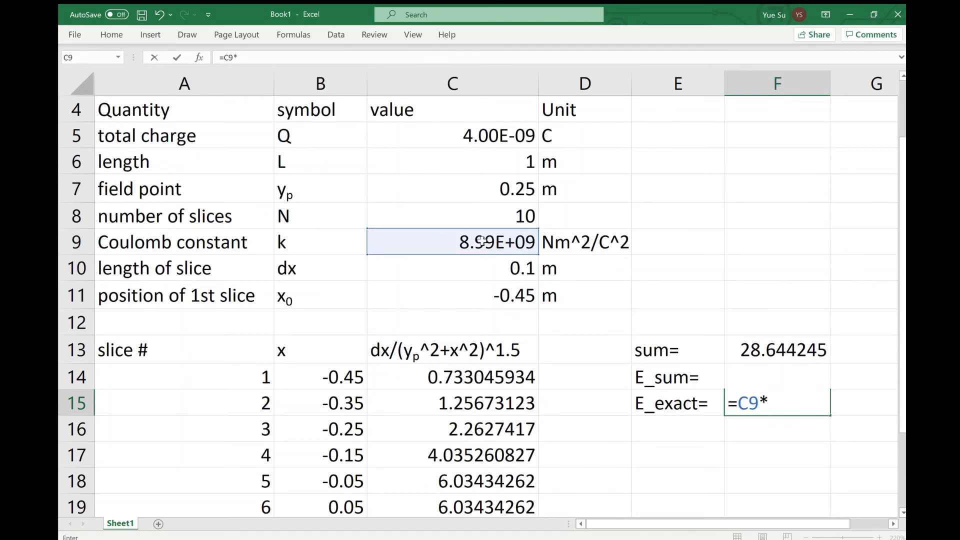
click(481, 142)
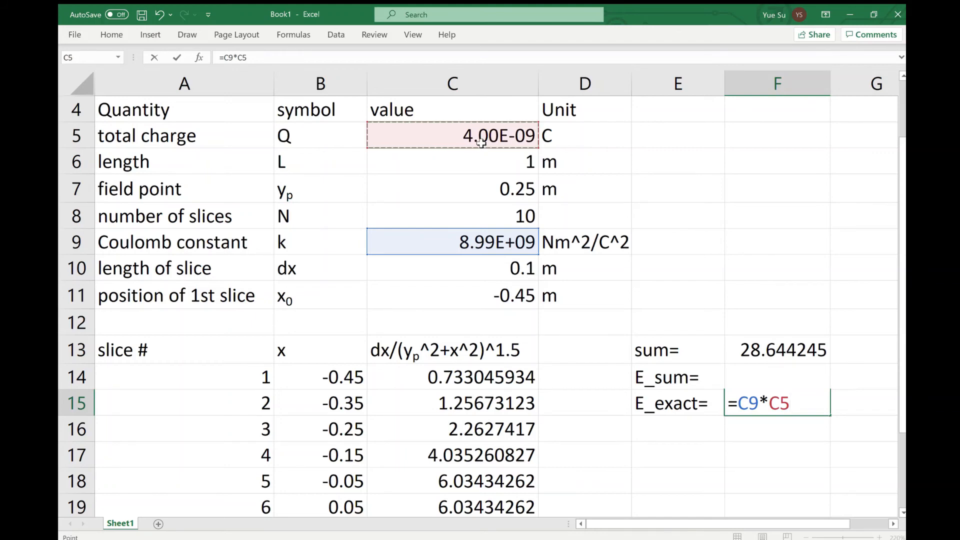
text(/)
click(470, 188)
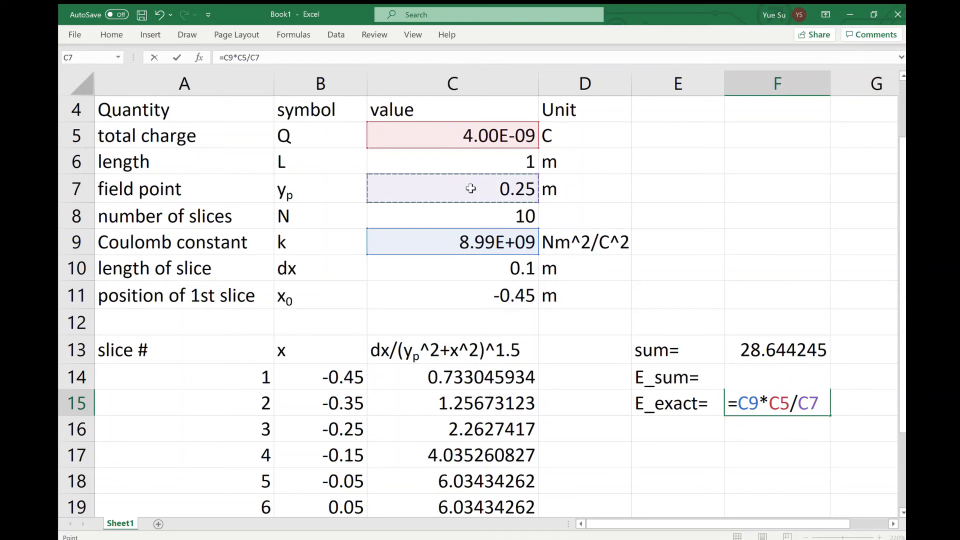
text(/sqrt)
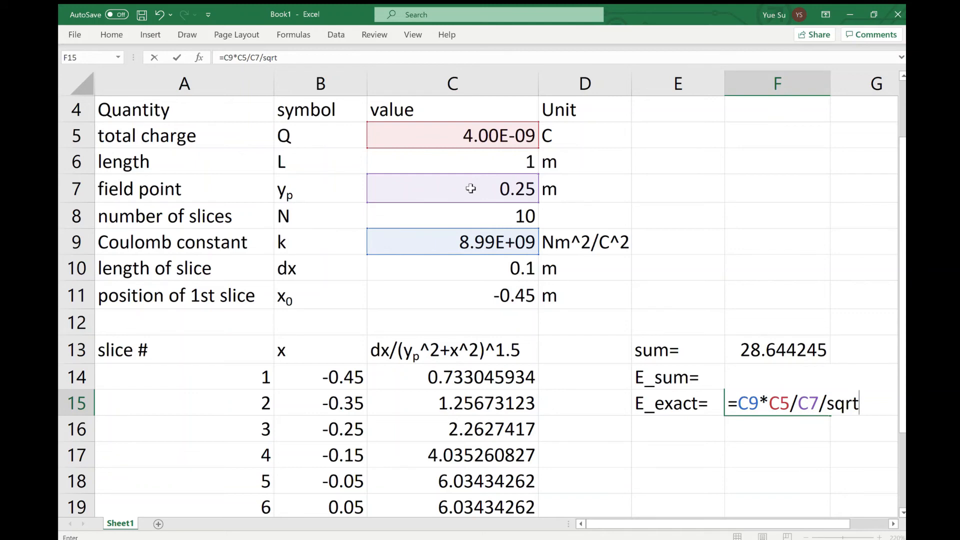
text((()
click(488, 165)
text(/)
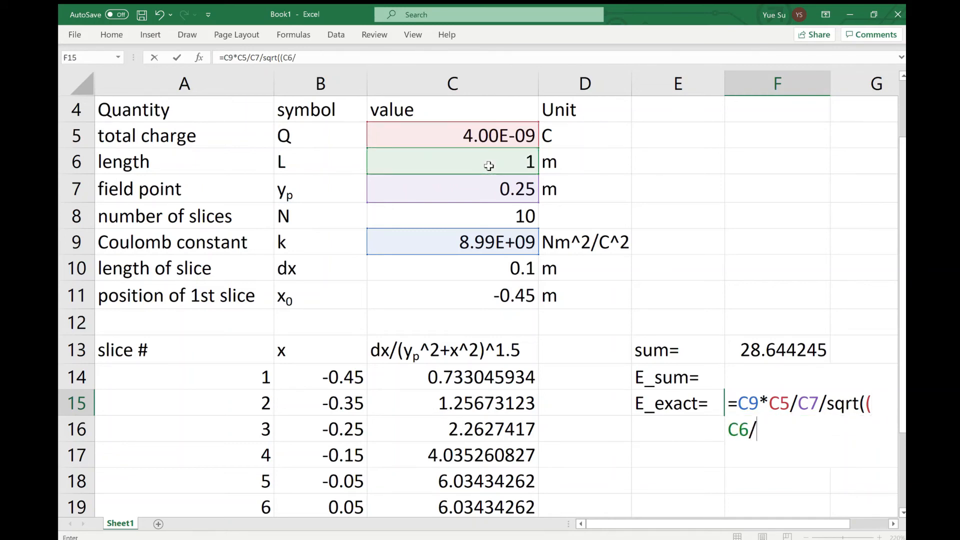
text(2)^2+)
click(484, 192)
text(^2)
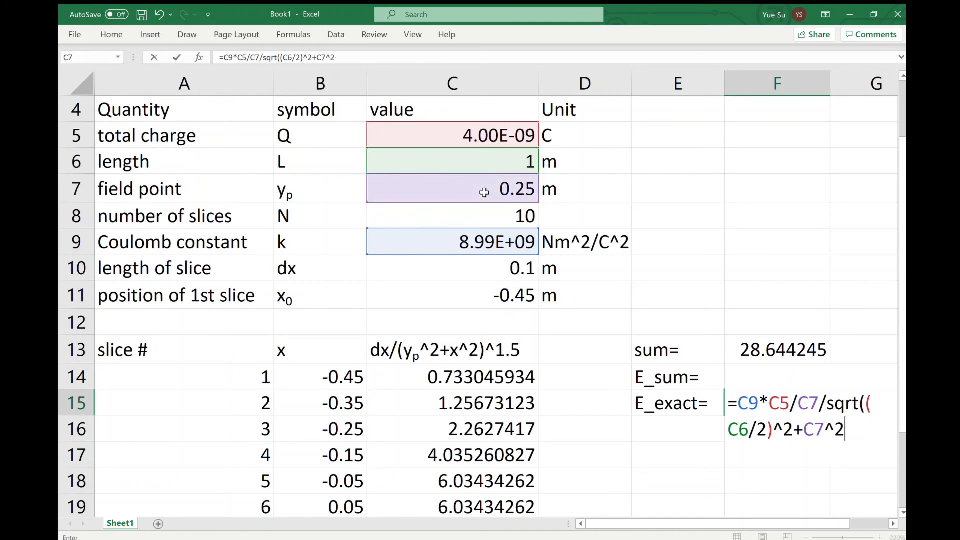
text())
key(Return)
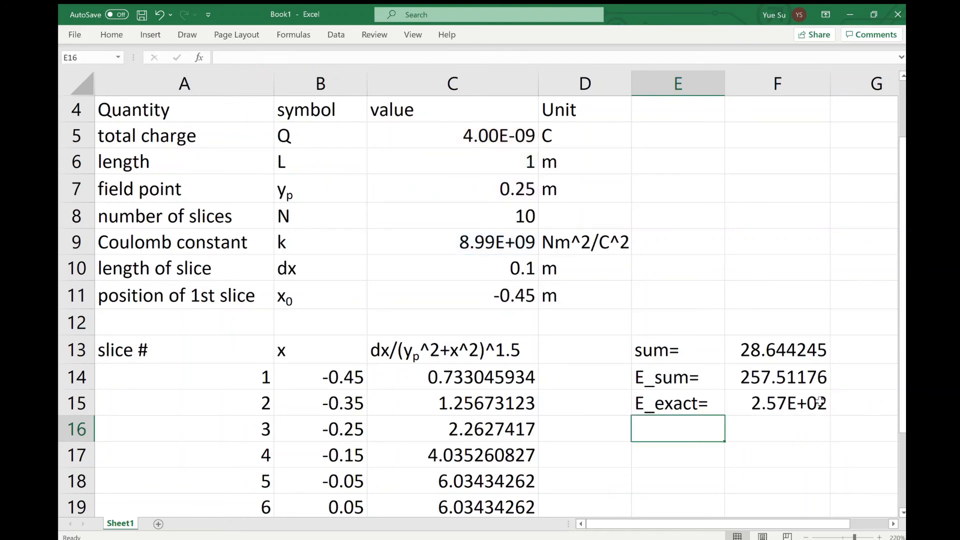
click(820, 401)
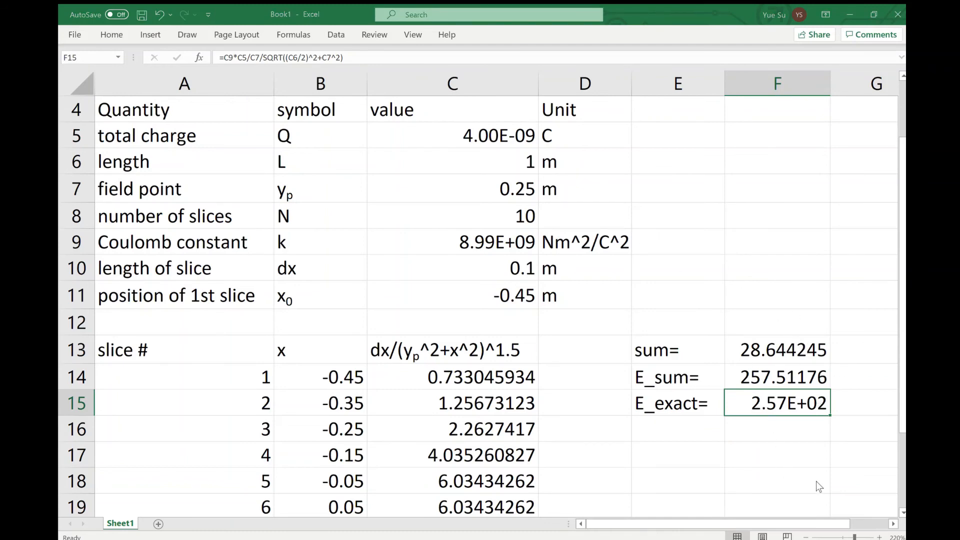
key(ctrl+shift+asciitilde)
Enter the label "% diff=" in E16 for the percent difference
click(669, 429)
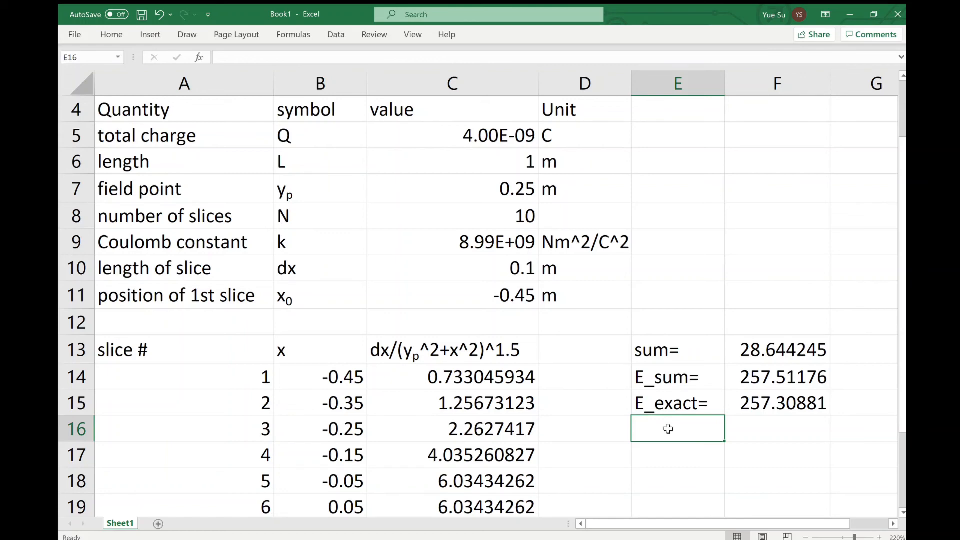
text(%)
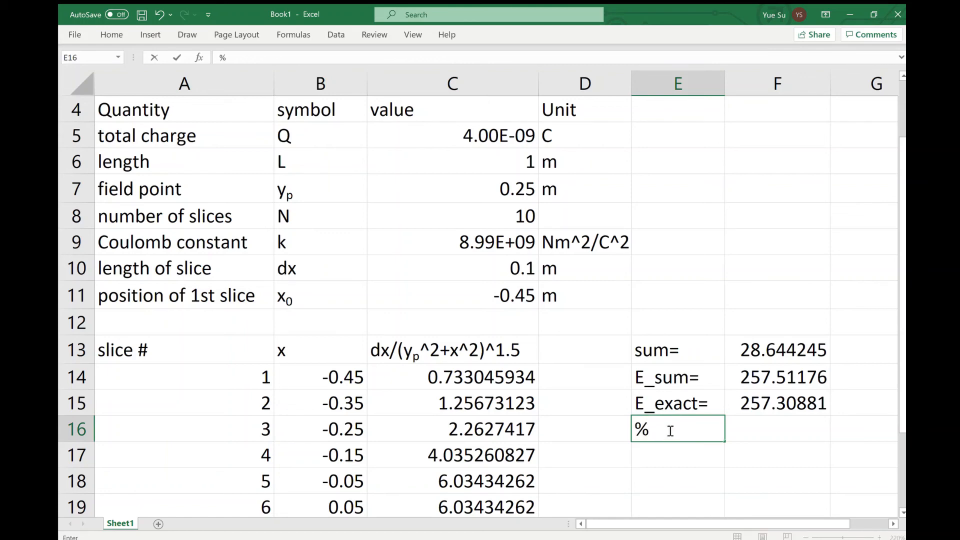
text( diff=)
Calculate the percent difference in F16 with the formula =ABS(F14-F15)/F15*100
click(806, 433)
text(=)
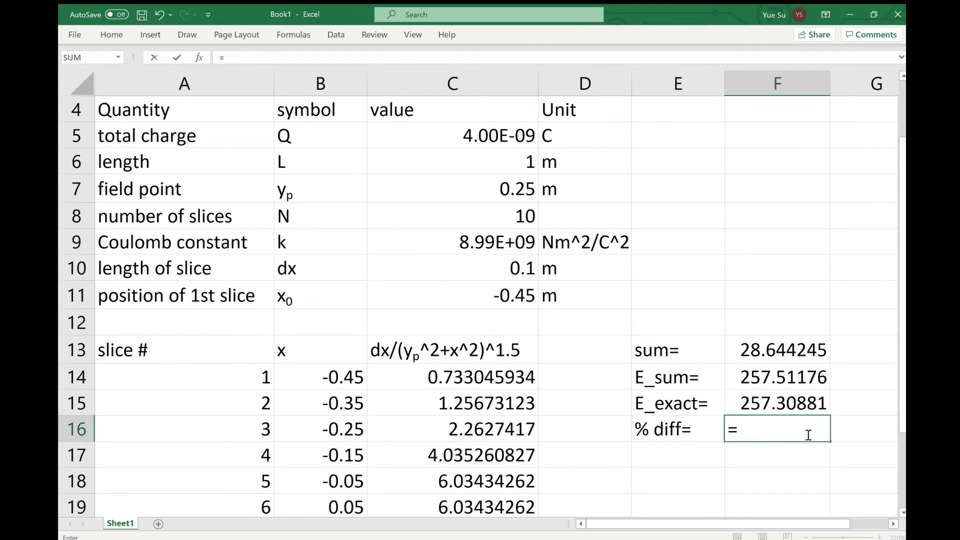
text(abs()
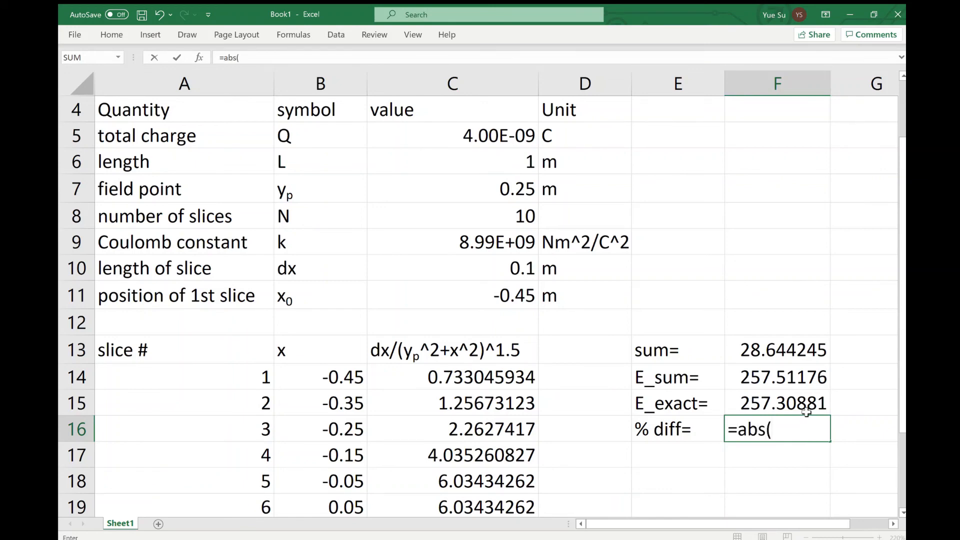
click(802, 386)
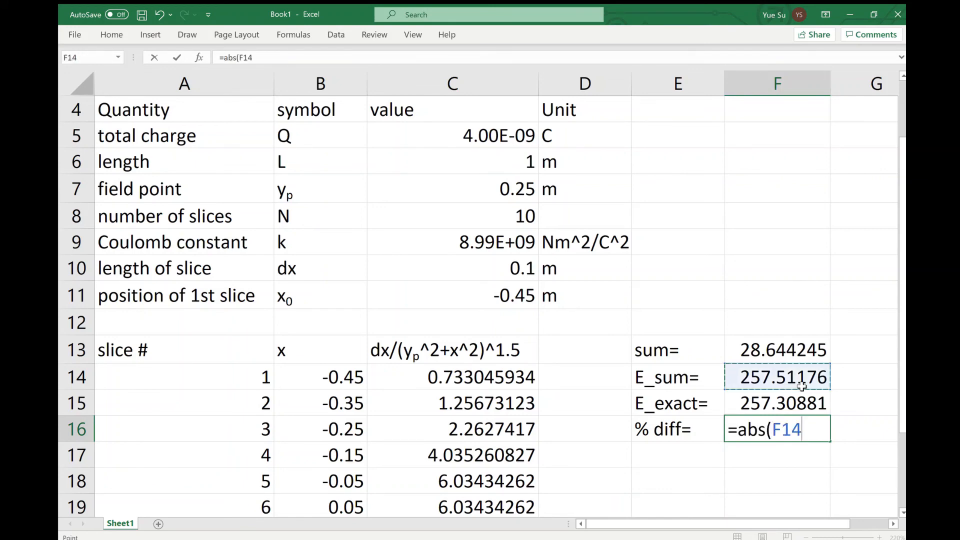
text(-)
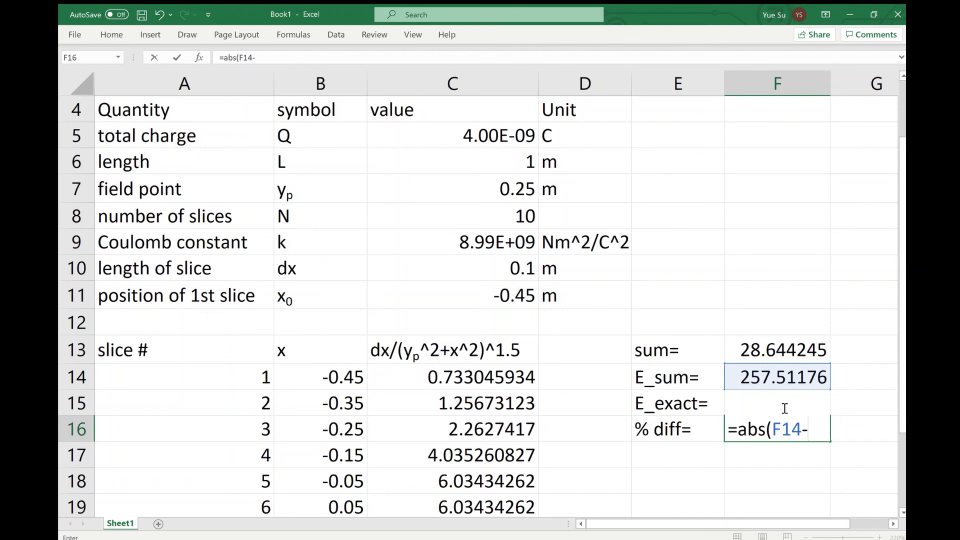
text(F15)
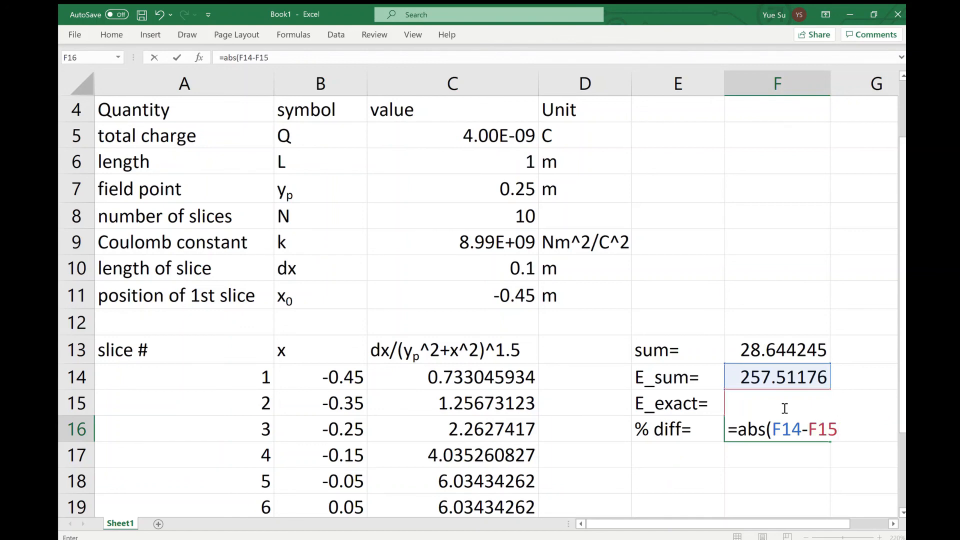
text()/F15*)
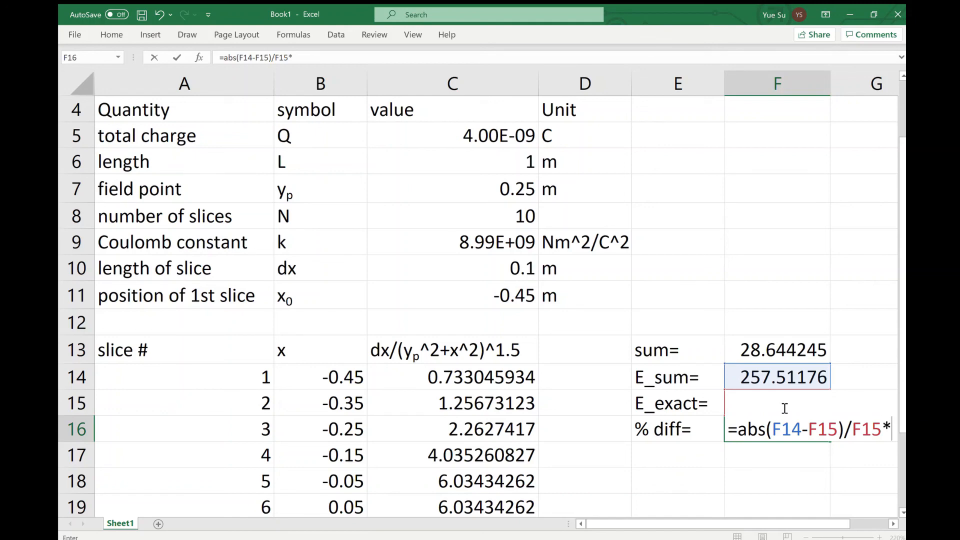
text(100)
key(Return)
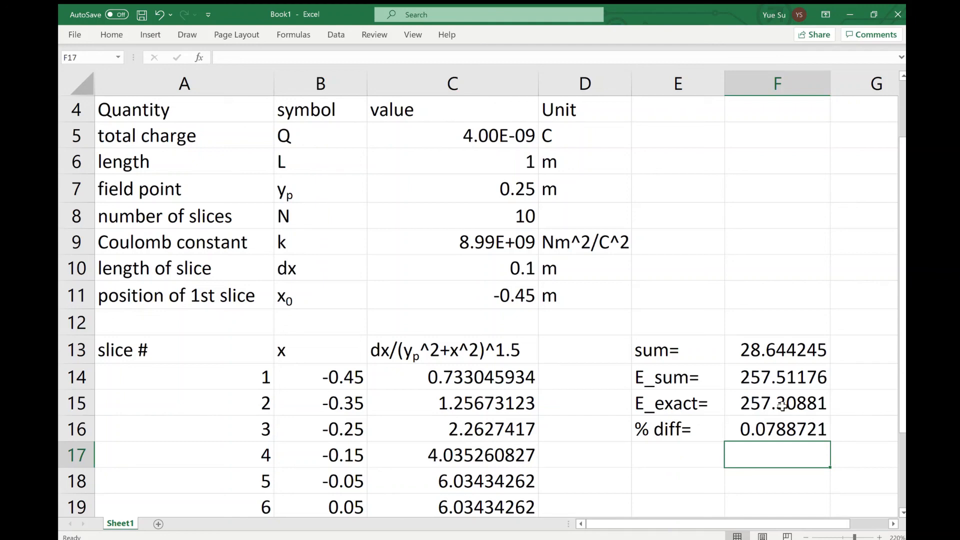
Review the slice table, the number of slices in C8 and the sum formula in F13
scroll(782, 406, down, 1)
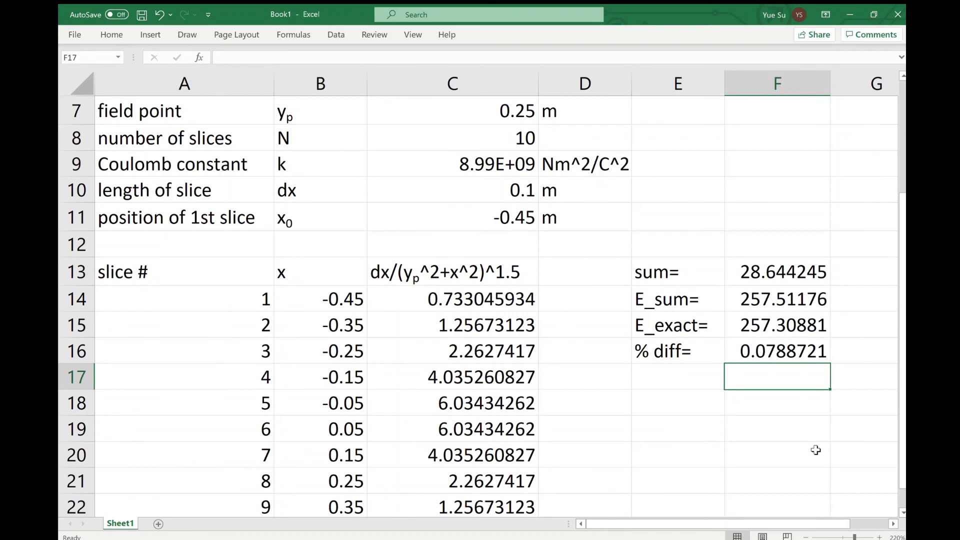
scroll(543, 335, down, 3)
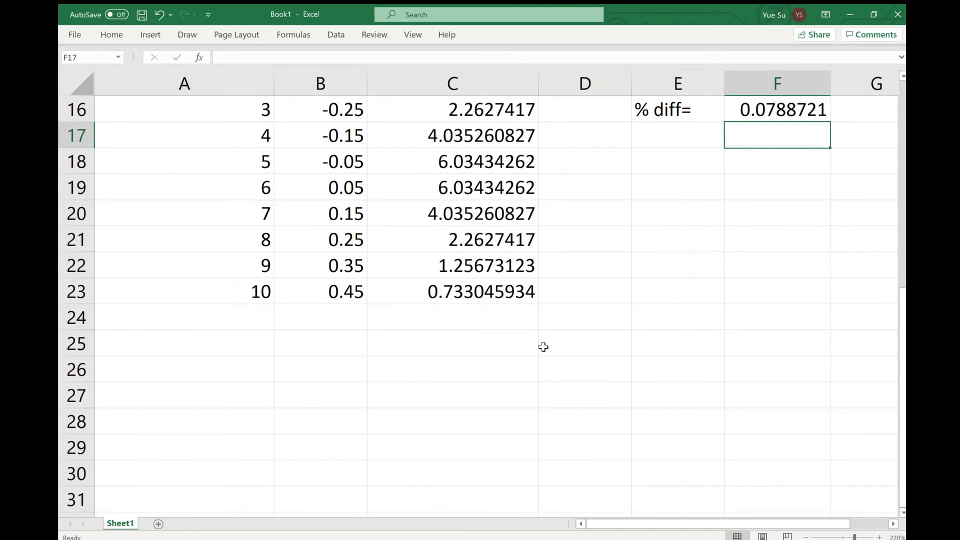
scroll(543, 346, up, 5)
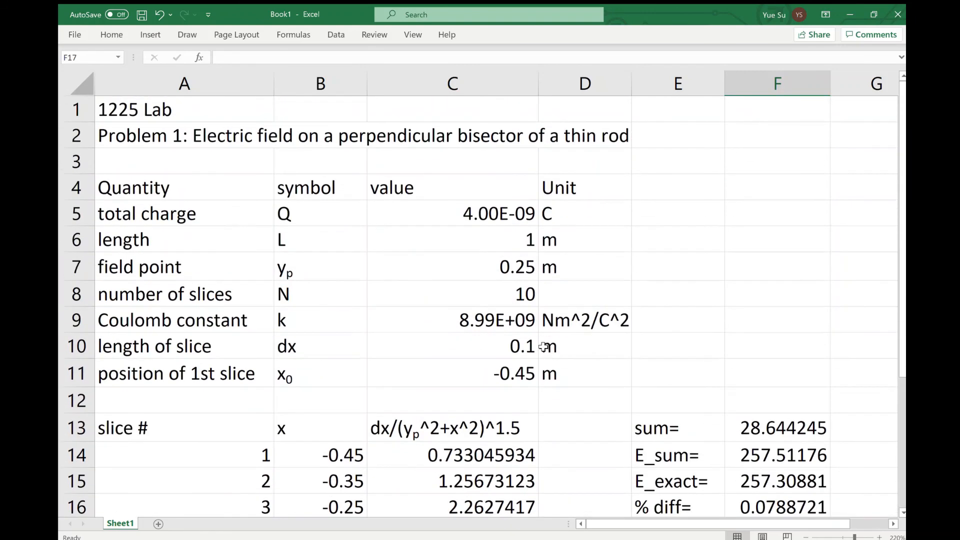
click(502, 292)
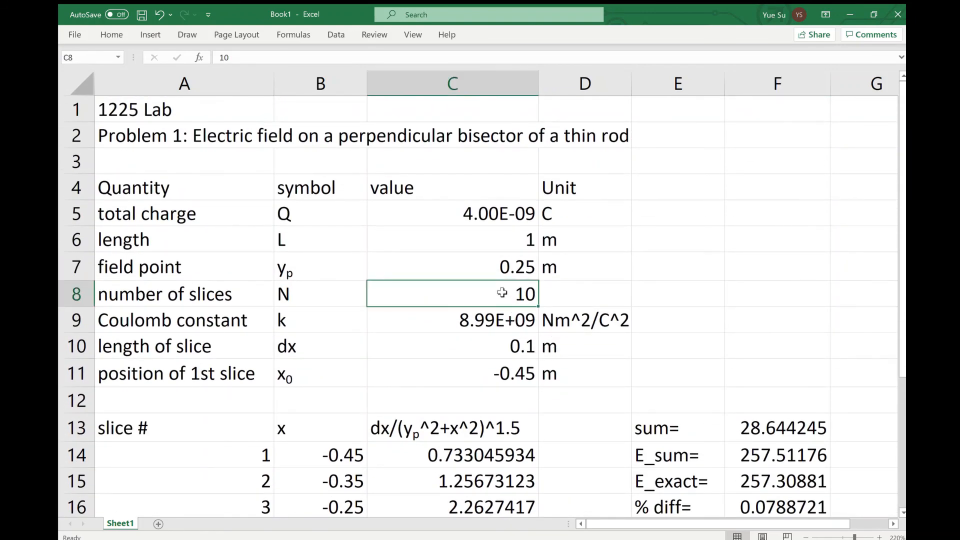
scroll(502, 292, down, 3)
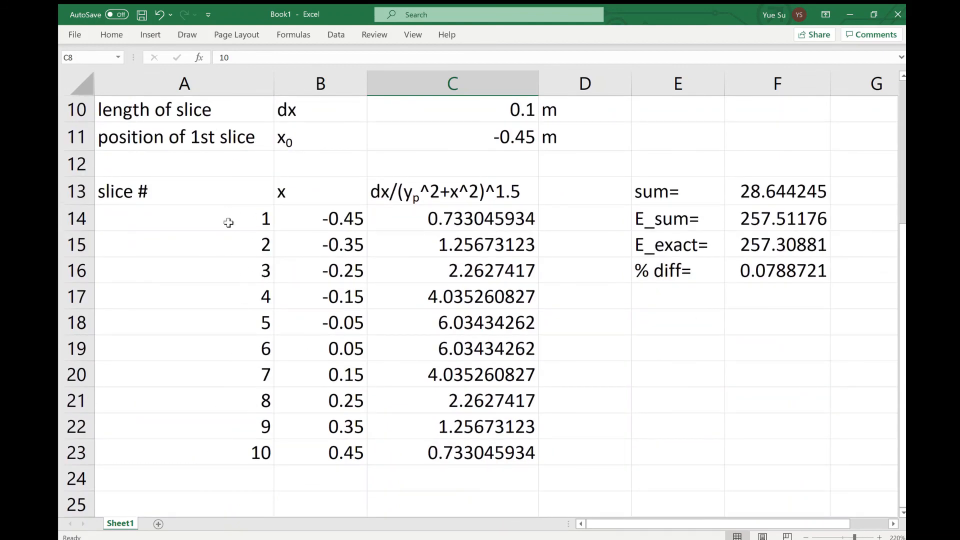
scroll(232, 448, down, 2)
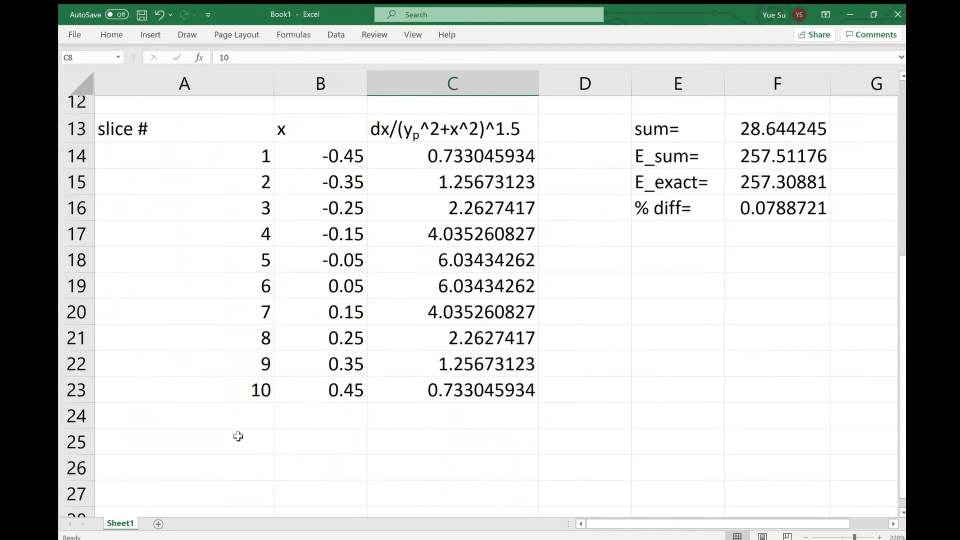
scroll(810, 424, up, 2)
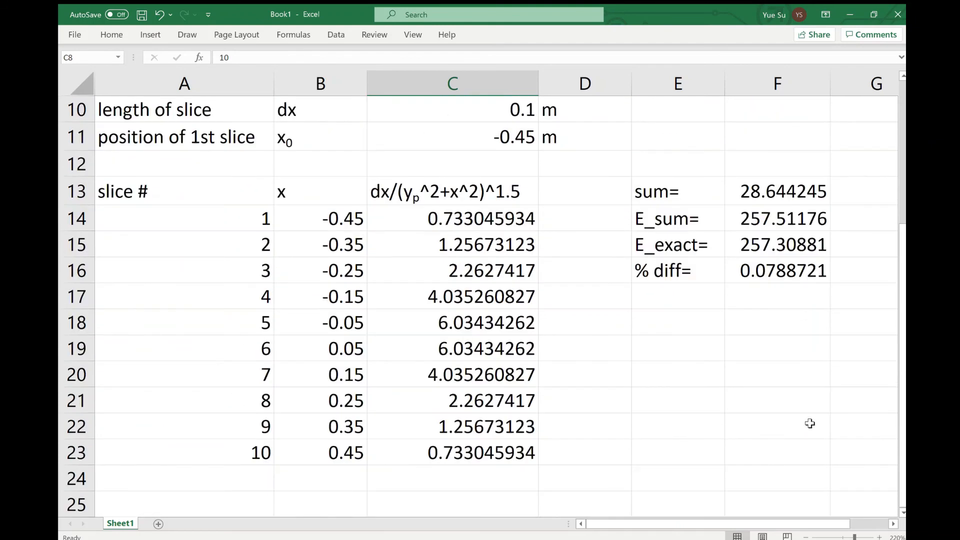
click(793, 201)
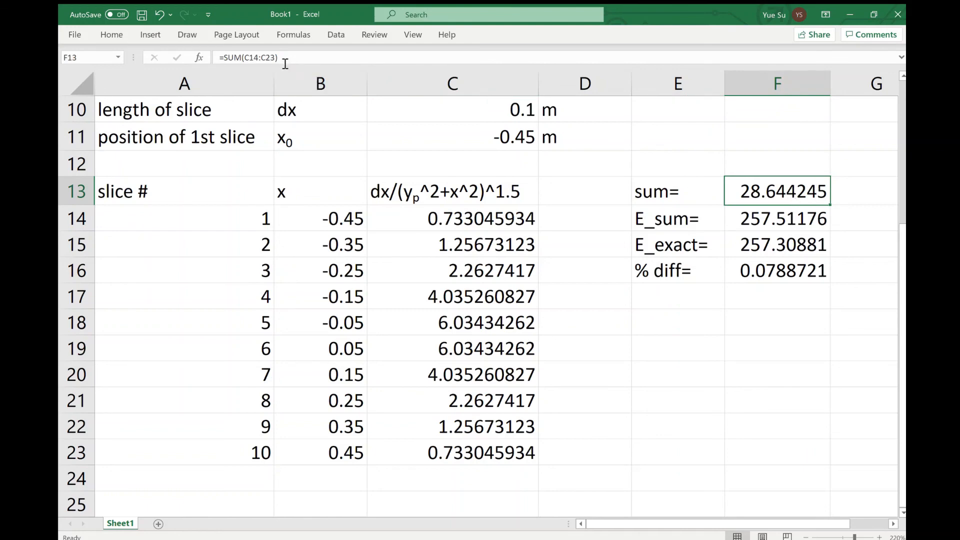